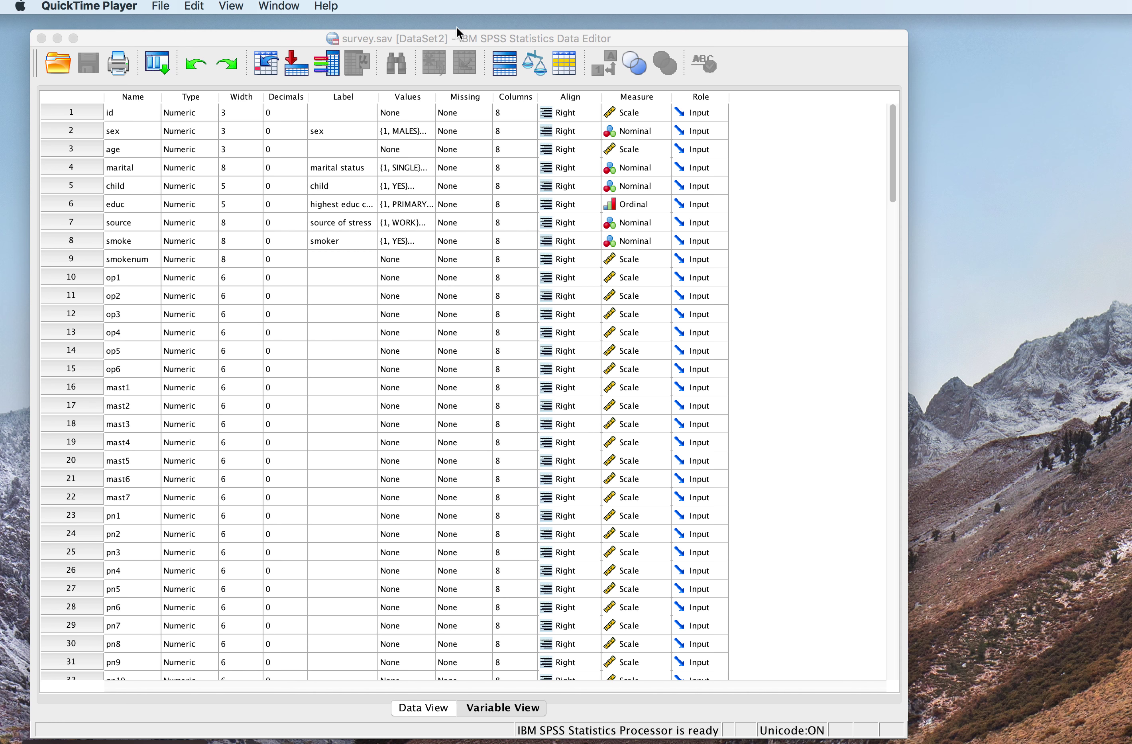
# Step: From the survey data, start a Nonparametric Tests: Two or More Independent Samples analysis with Customize analysis
pyautogui.click(422, 39)
pyautogui.click(374, 6)
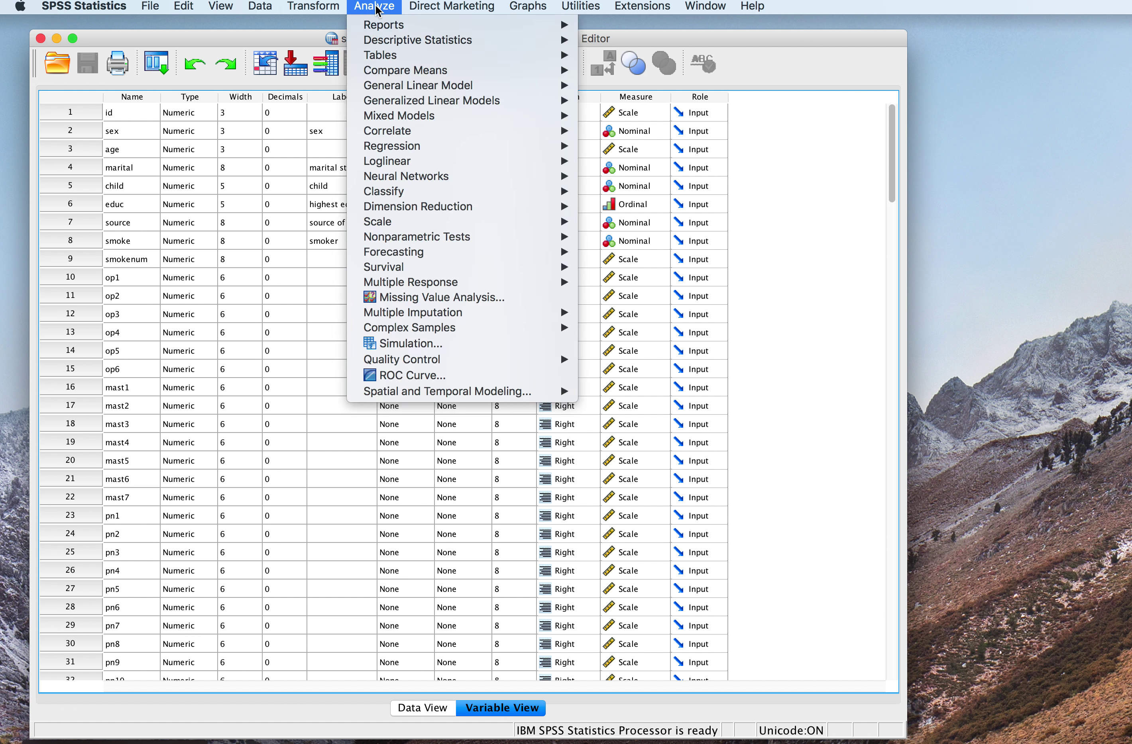
pyautogui.moveTo(468, 237)
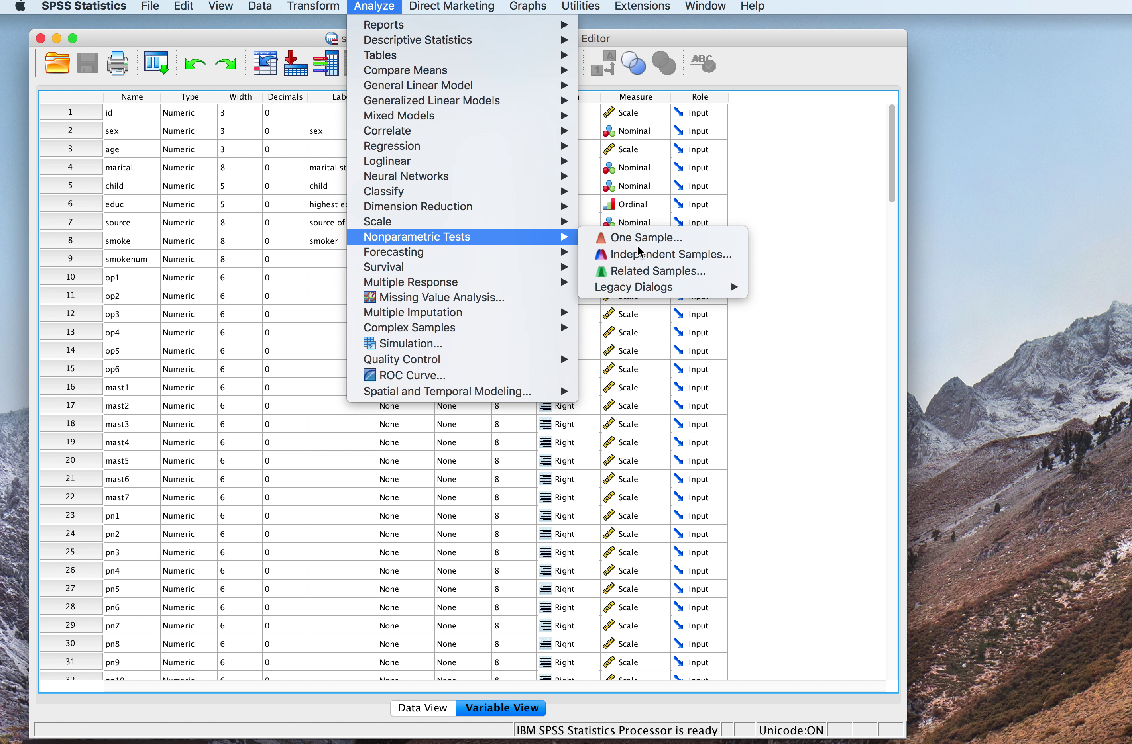
pyautogui.click(703, 261)
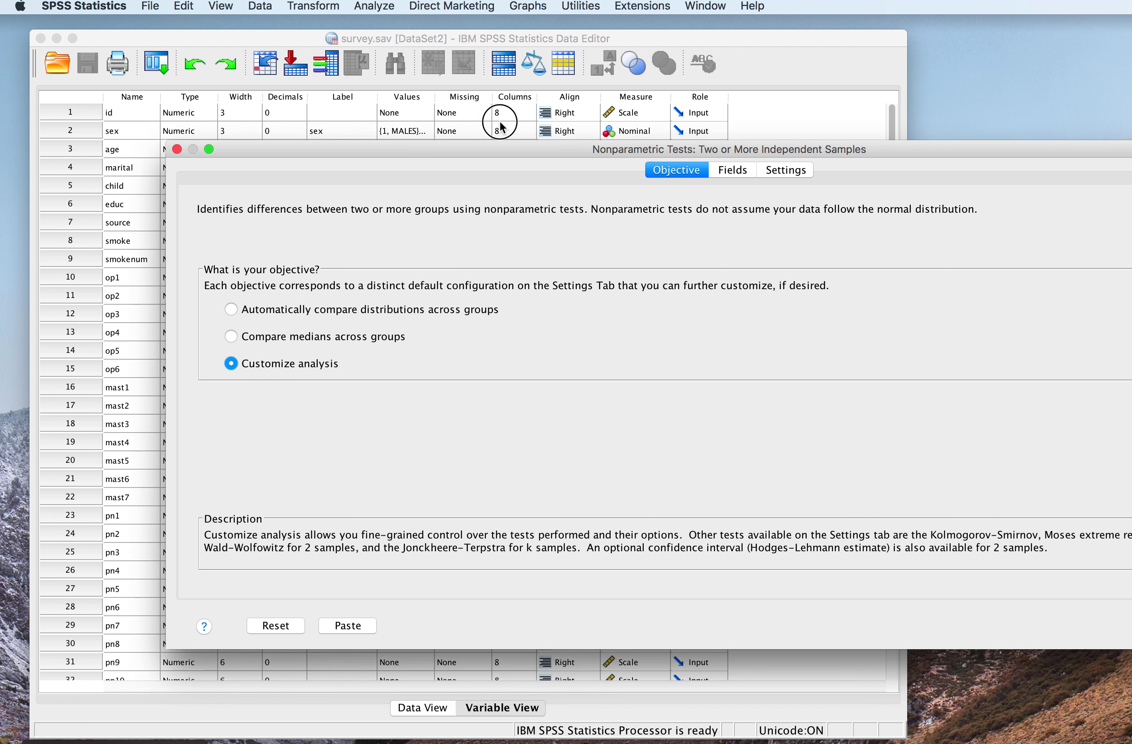
pyautogui.moveTo(655, 93)
pyautogui.mouseDown()
pyautogui.moveTo(702, 78)
pyautogui.moveTo(666, 84)
pyautogui.mouseUp()
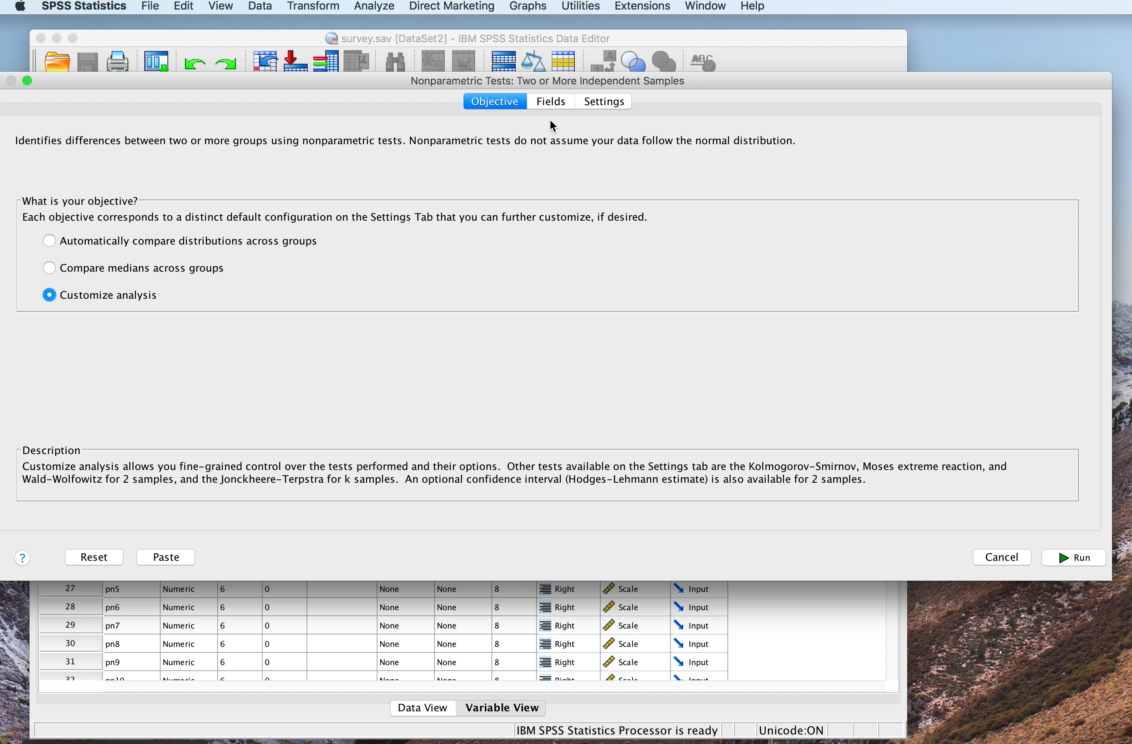
# Step: Confirm Total Optimism as the test field and age 3 groups as the grouping field, resizing the dialog
pyautogui.click(551, 101)
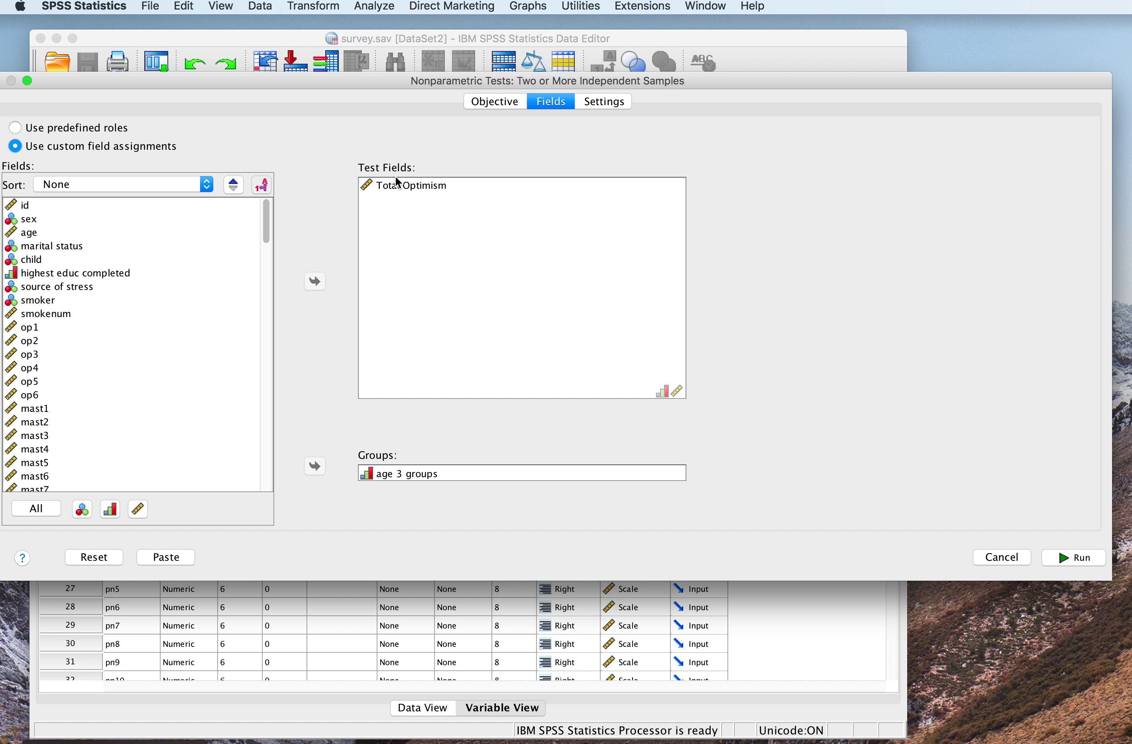
pyautogui.moveTo(385, 85); pyautogui.dragTo(411, 72)
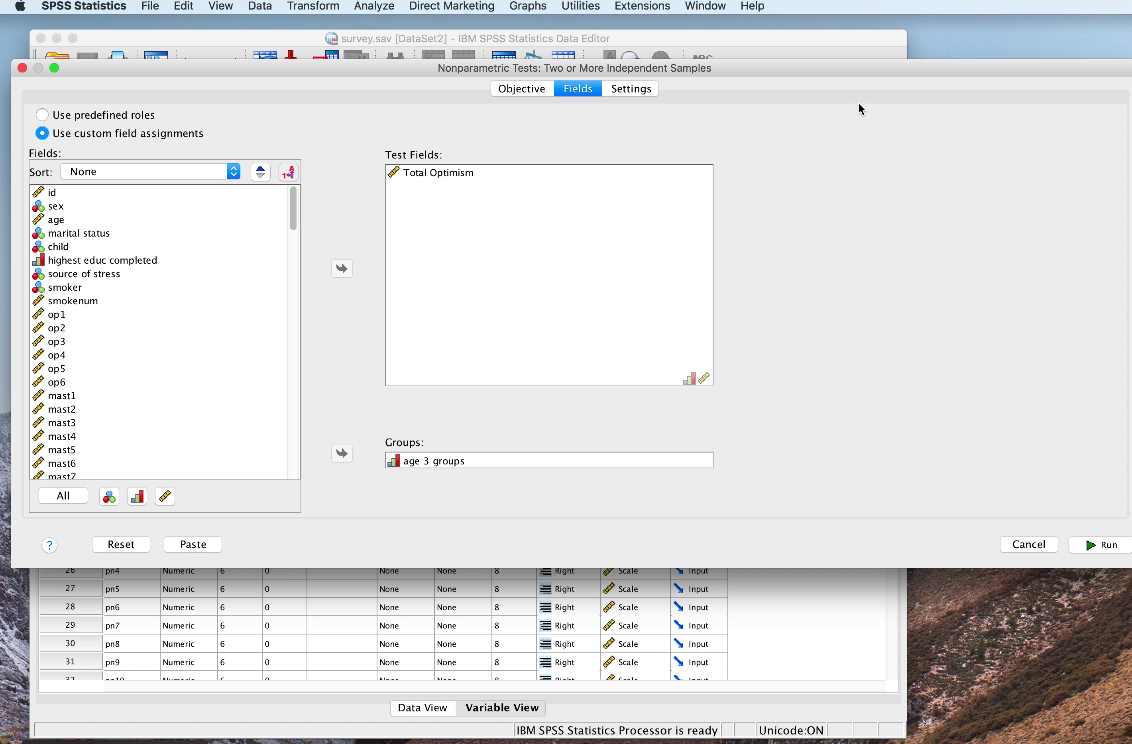
pyautogui.moveTo(863, 72); pyautogui.dragTo(827, 105)
pyautogui.moveTo(1074, 170); pyautogui.dragTo(734, 178)
pyautogui.moveTo(491, 106); pyautogui.dragTo(702, 118)
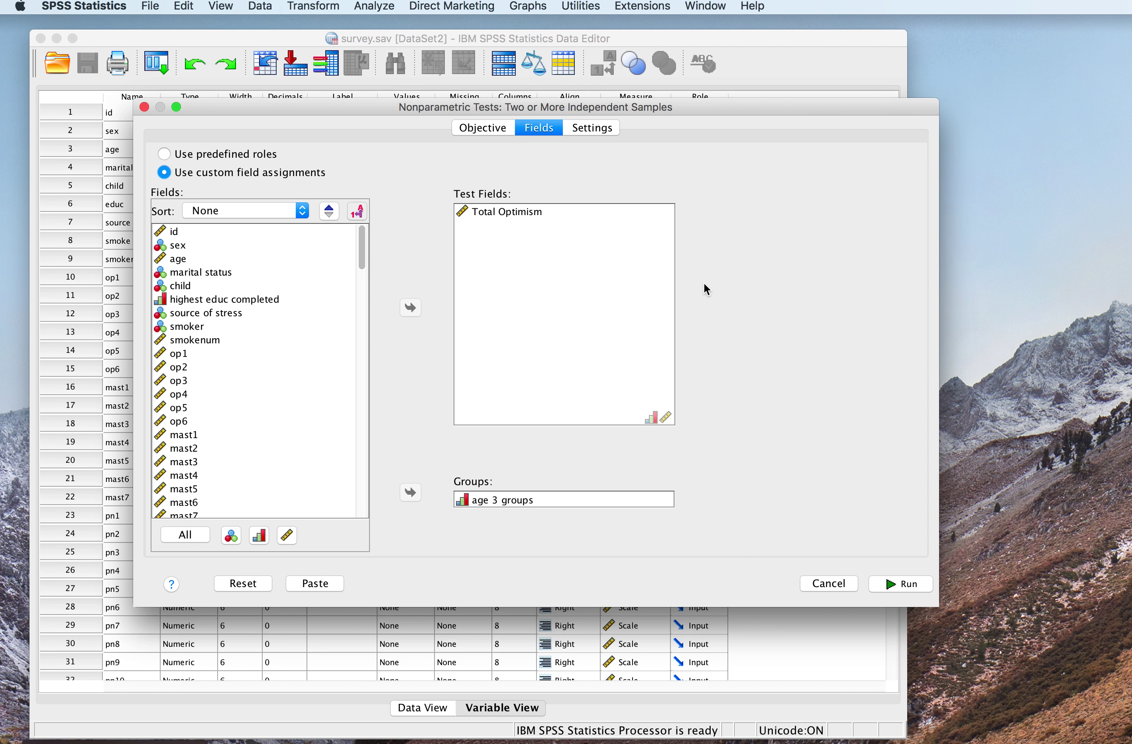
pyautogui.click(590, 128)
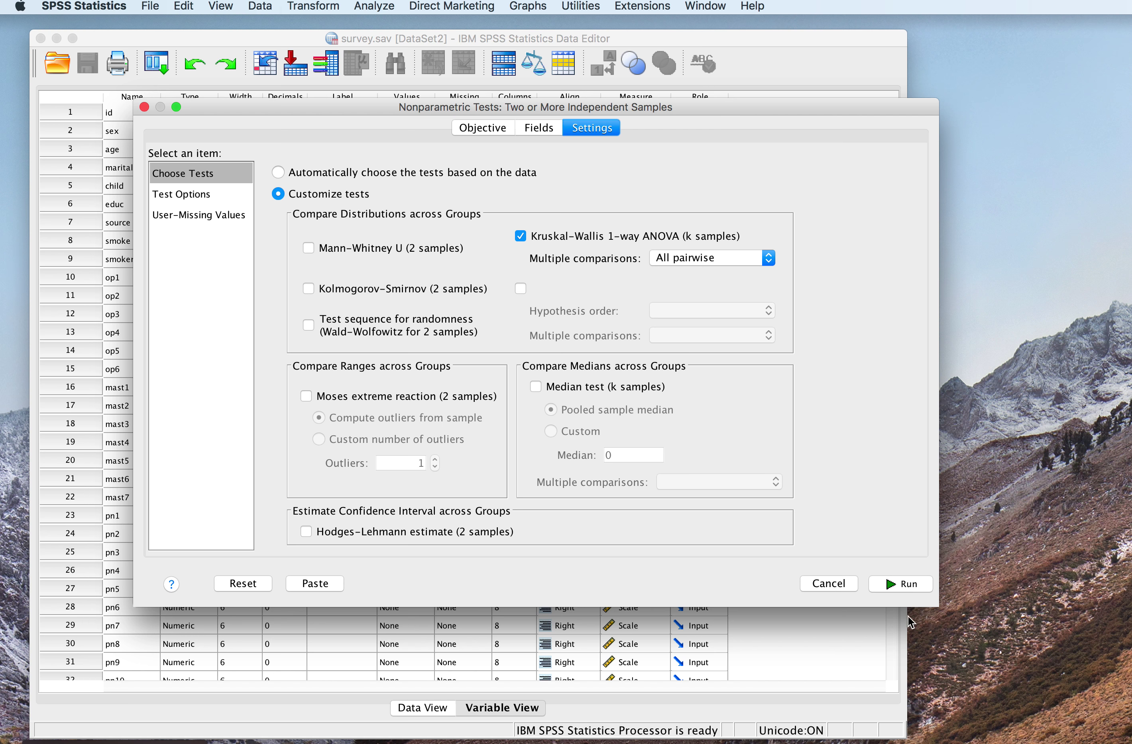
# Step: Run the Kruskal-Wallis 1-way ANOVA with all pairwise multiple comparisons
pyautogui.click(902, 585)
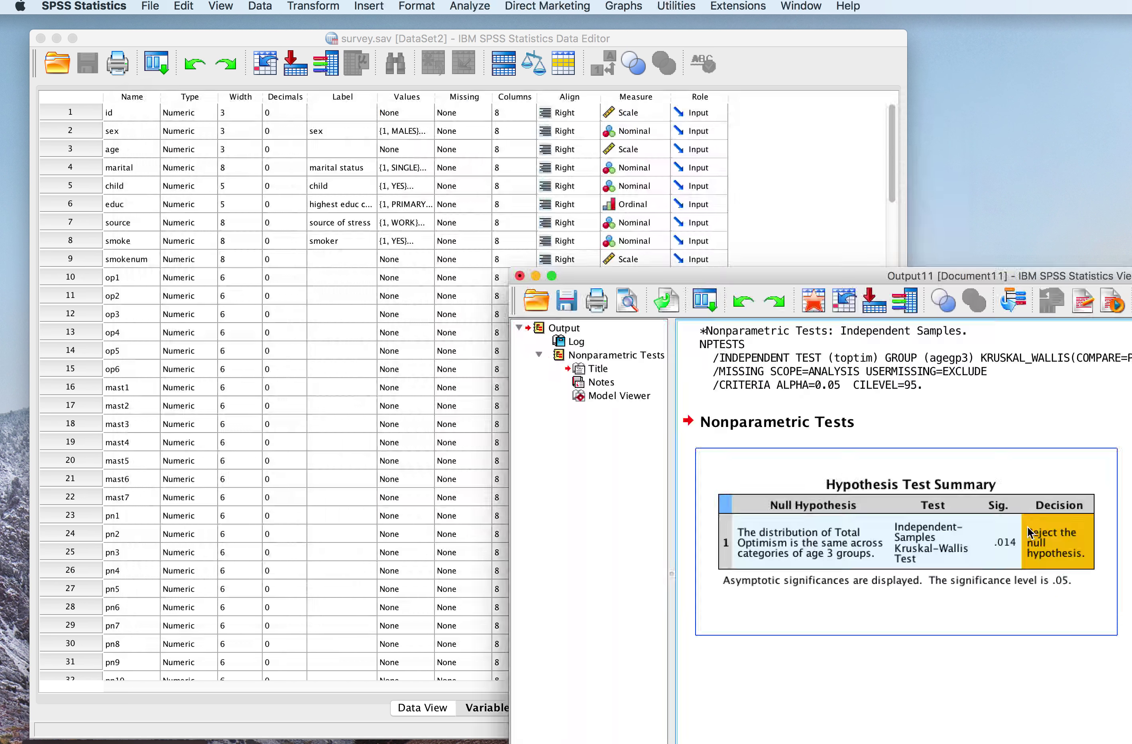
# Step: Enlarge the Output Viewer and select the Hypothesis Test Summary showing Sig. .014
pyautogui.moveTo(859, 278); pyautogui.dragTo(394, 63)
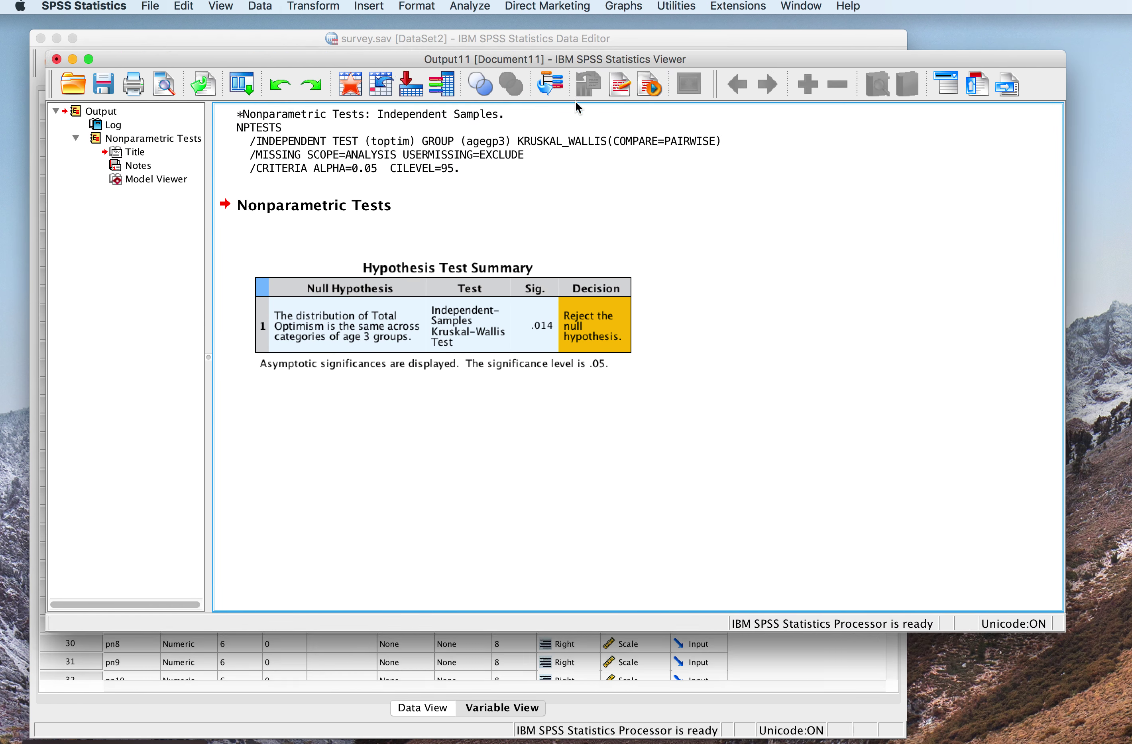
pyautogui.moveTo(700, 60); pyautogui.dragTo(677, 50)
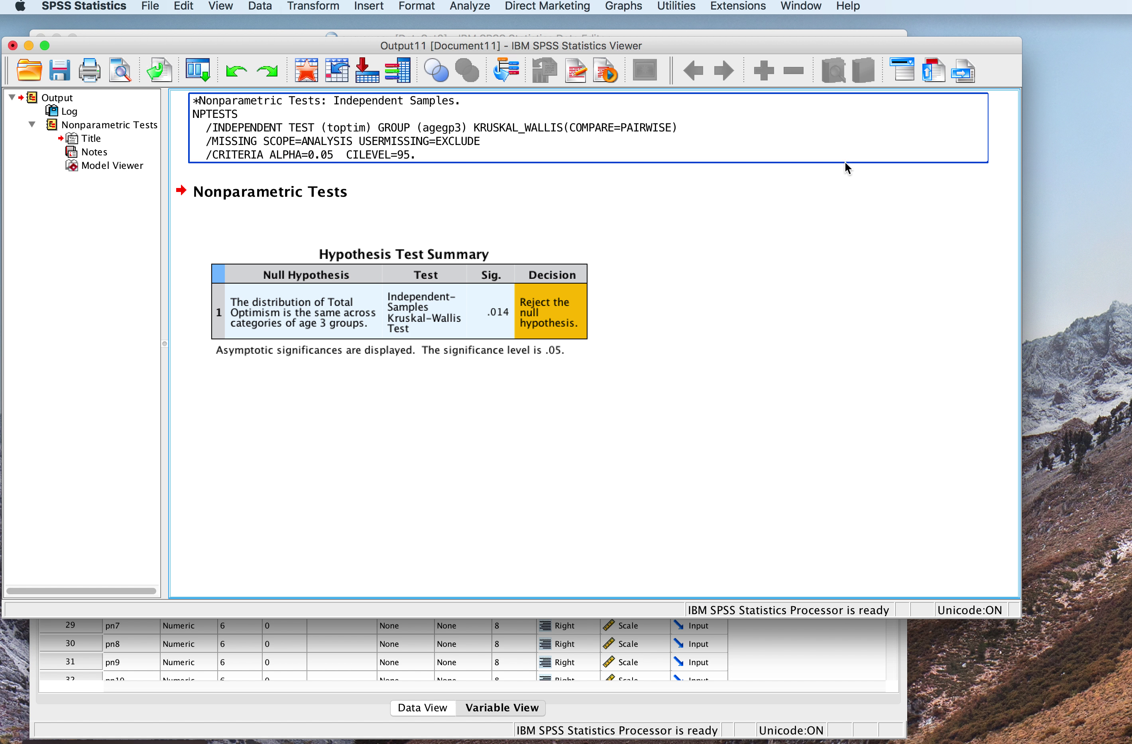
pyautogui.moveTo(815, 50); pyautogui.dragTo(832, 41)
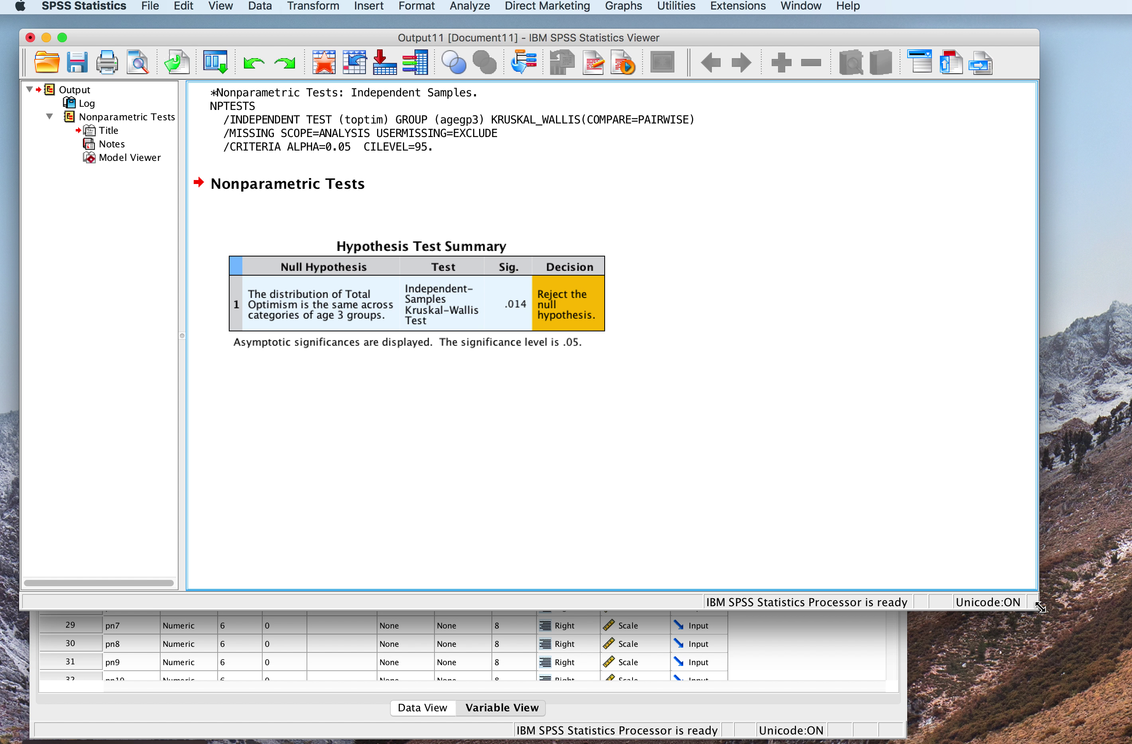
pyautogui.moveTo(1038, 610); pyautogui.dragTo(1060, 678)
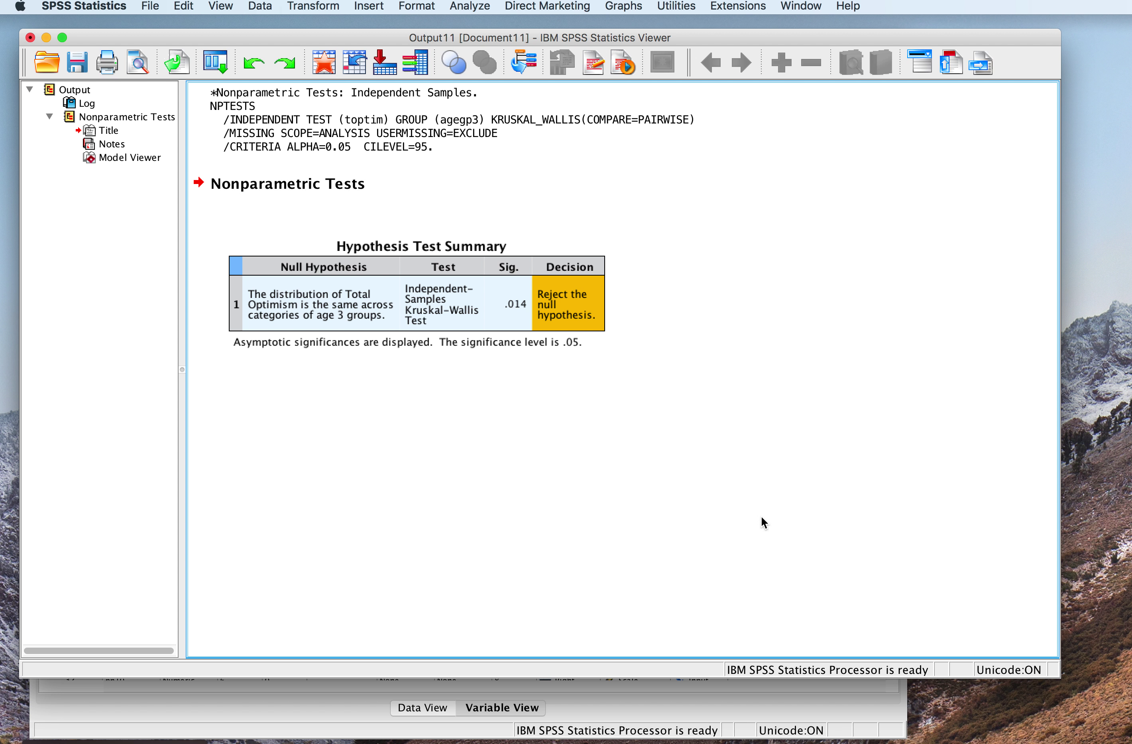
pyautogui.click(421, 364)
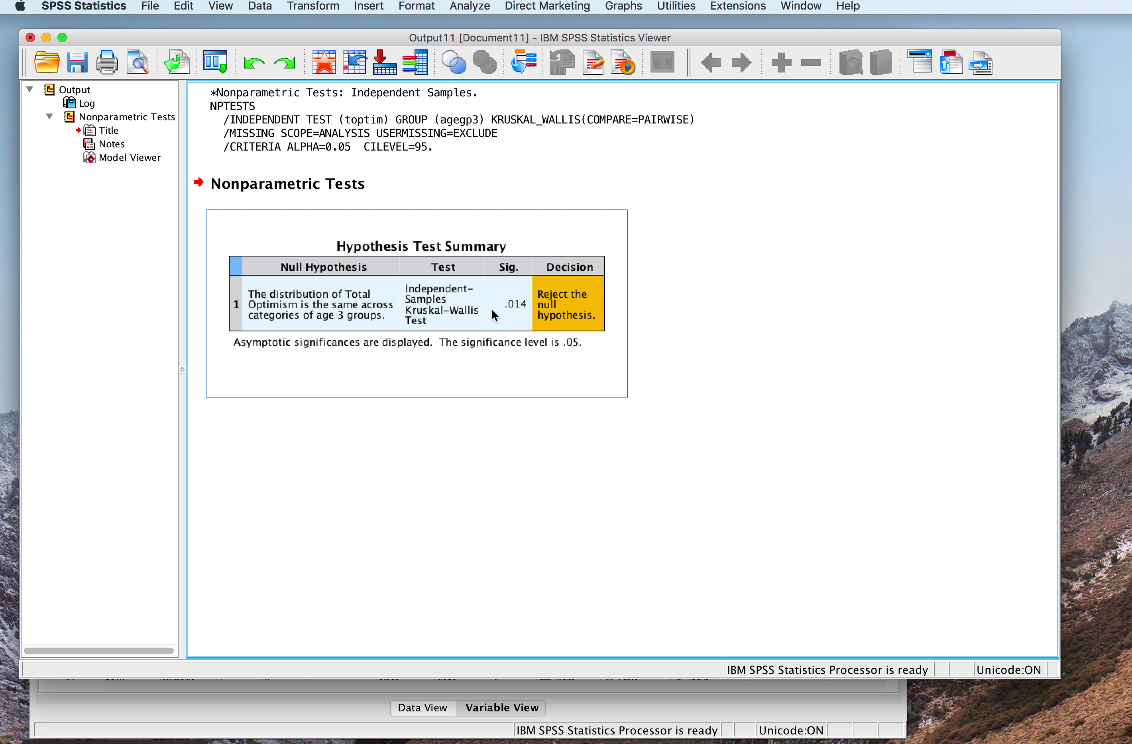
pyautogui.click(530, 290)
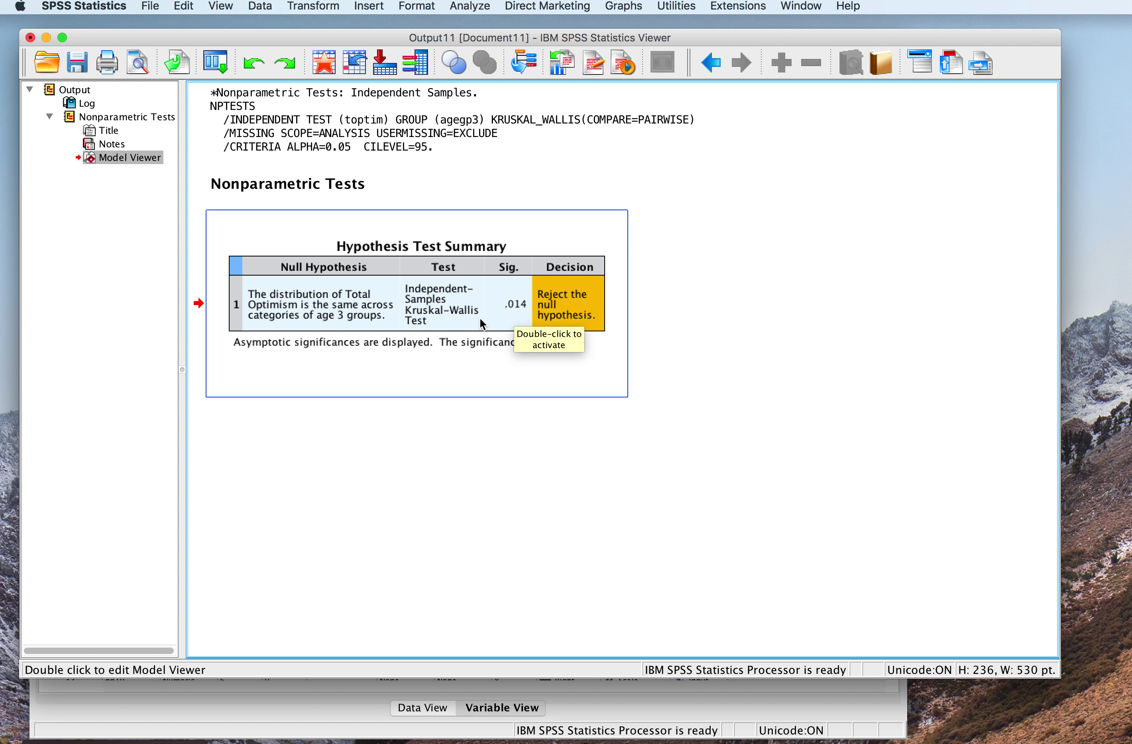
# Step: Open the summary in the Model Viewer to see age-group boxplots, statistic 8.573, df 2, and review the test list
pyautogui.doubleClick(440, 301)
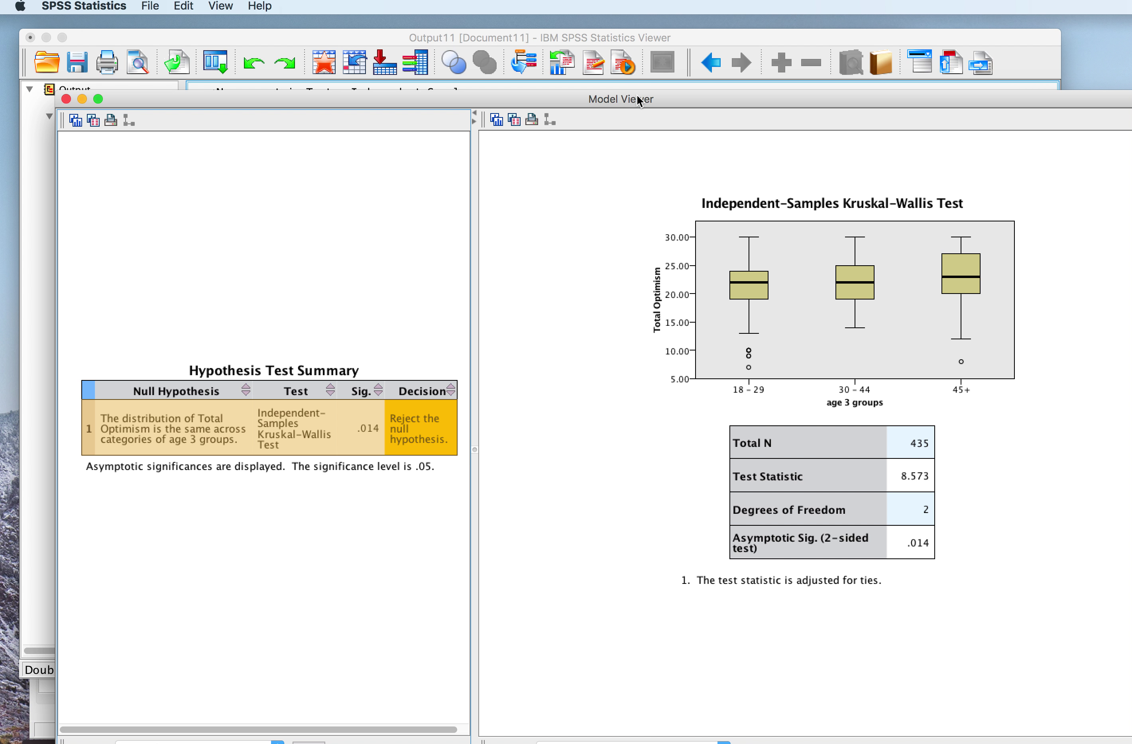
pyautogui.moveTo(638, 98); pyautogui.dragTo(589, 46)
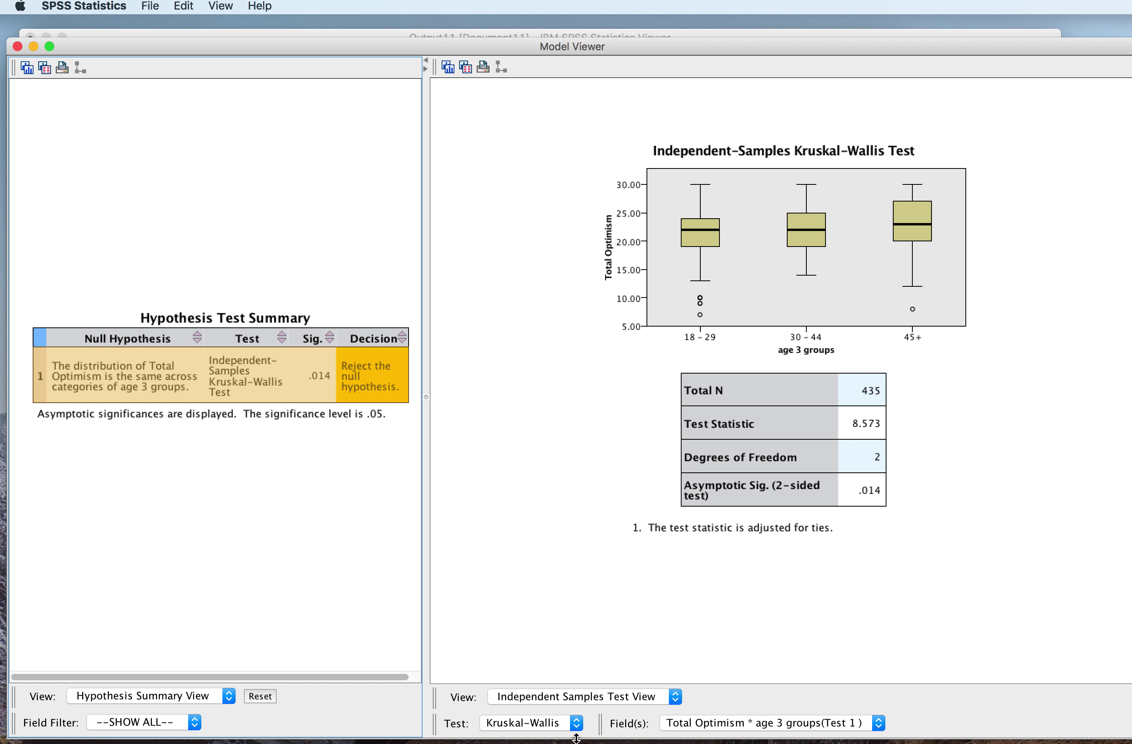
pyautogui.click(577, 725)
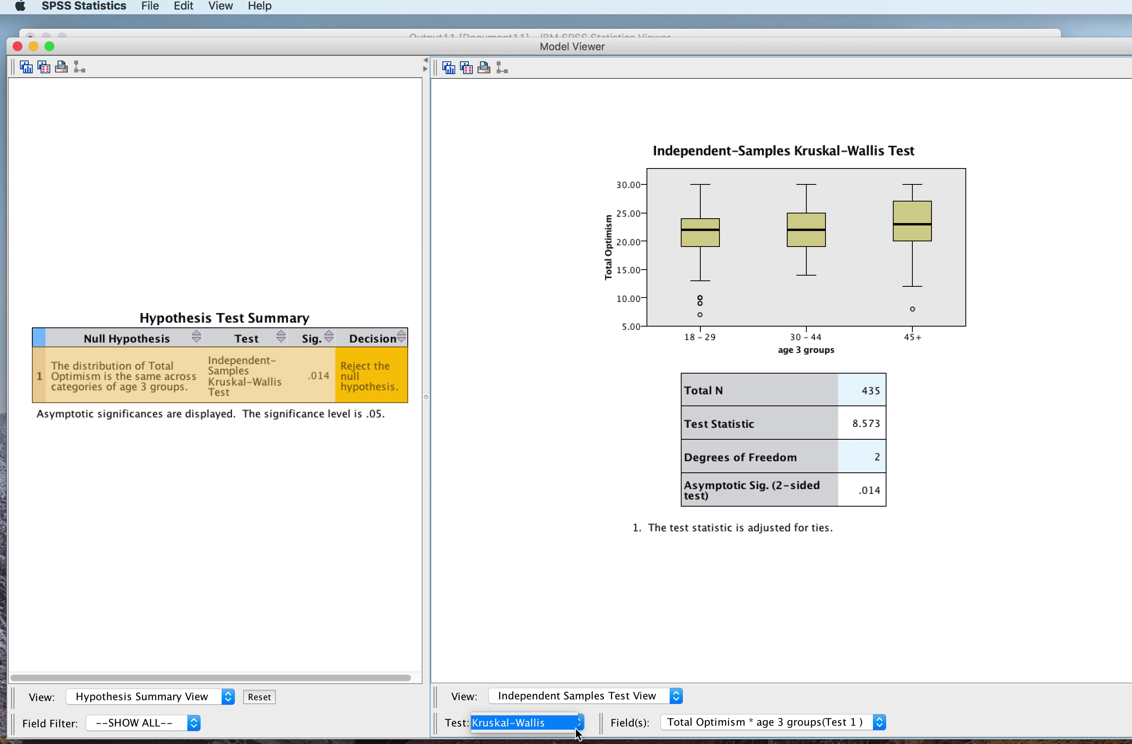
pyautogui.click(604, 729)
pyautogui.click(577, 723)
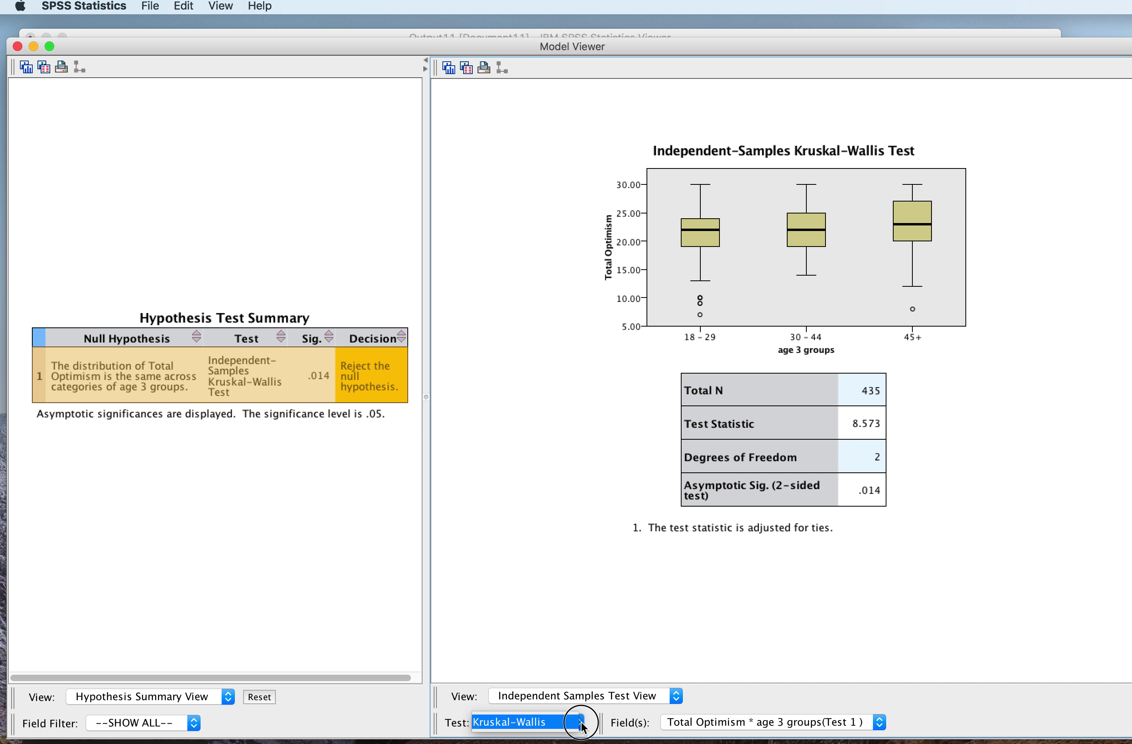
pyautogui.click(832, 683)
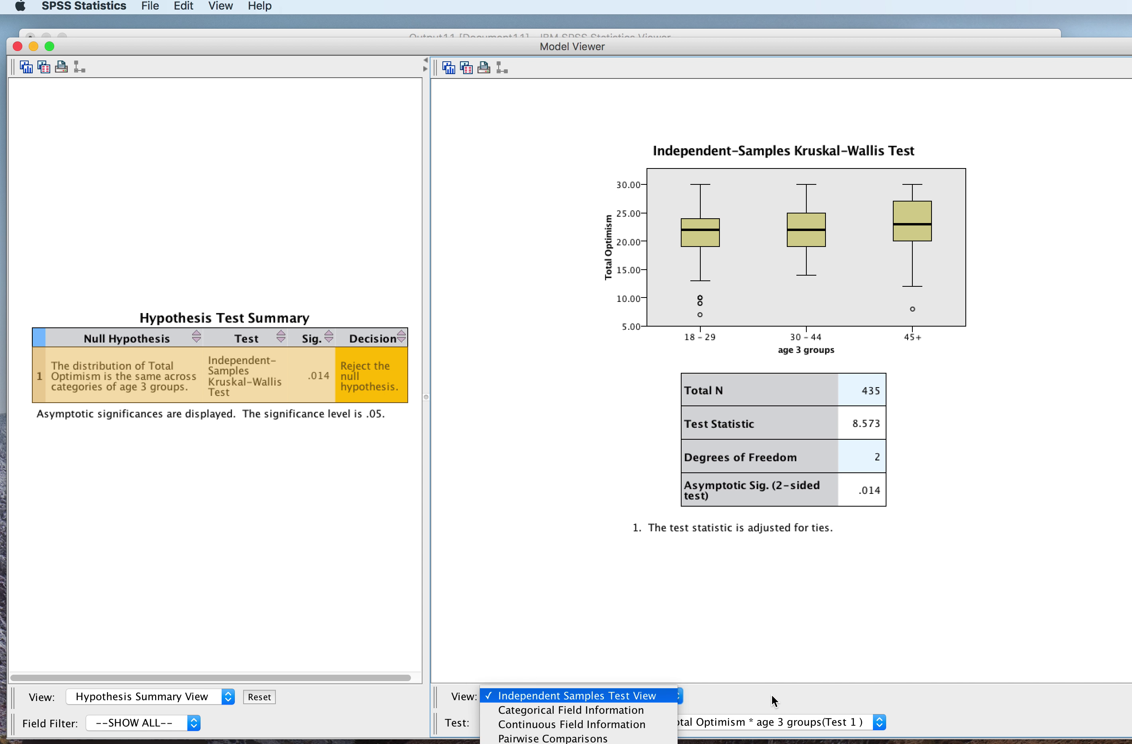
# Step: Switch the Model Viewer to Pairwise Comparisons and scroll through the node graph
pyautogui.click(599, 739)
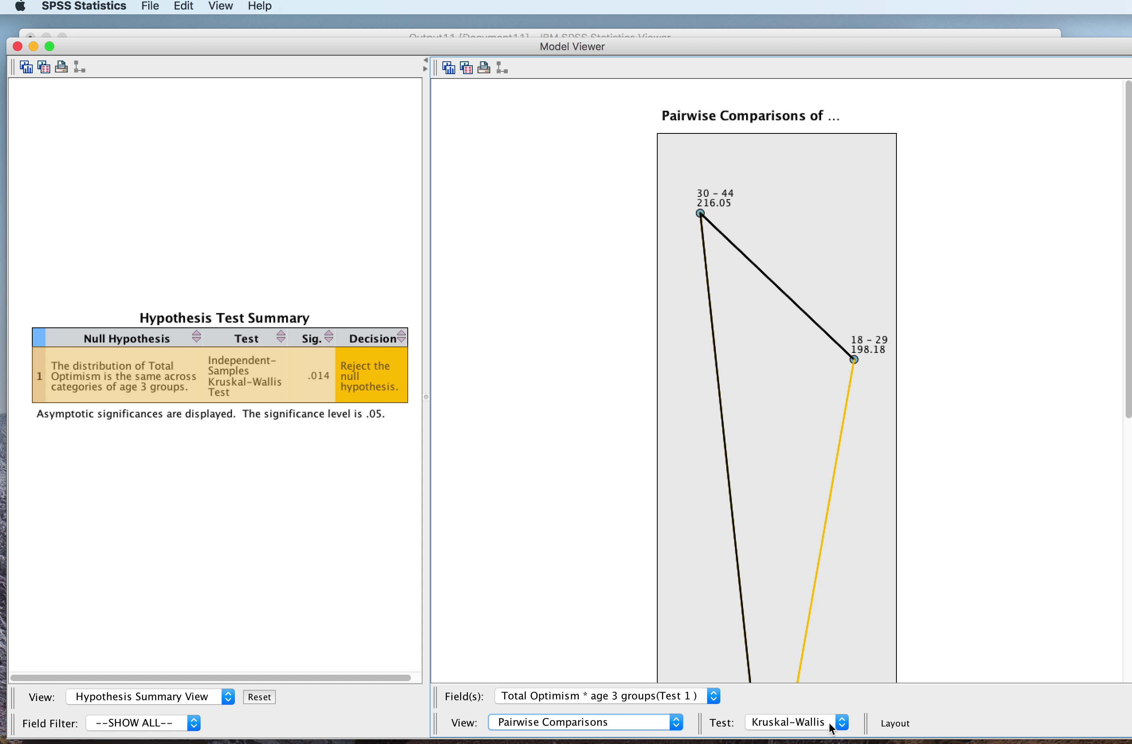
pyautogui.scroll(-2, 959, 533)
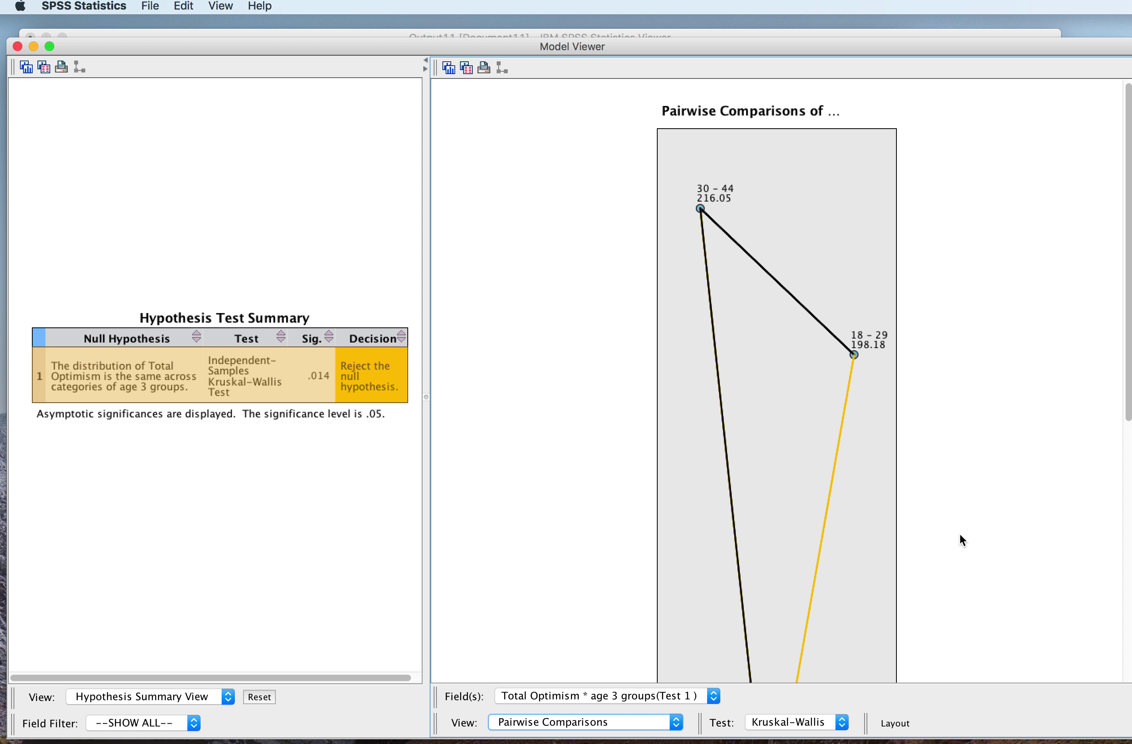
pyautogui.scroll(-5, 958, 534)
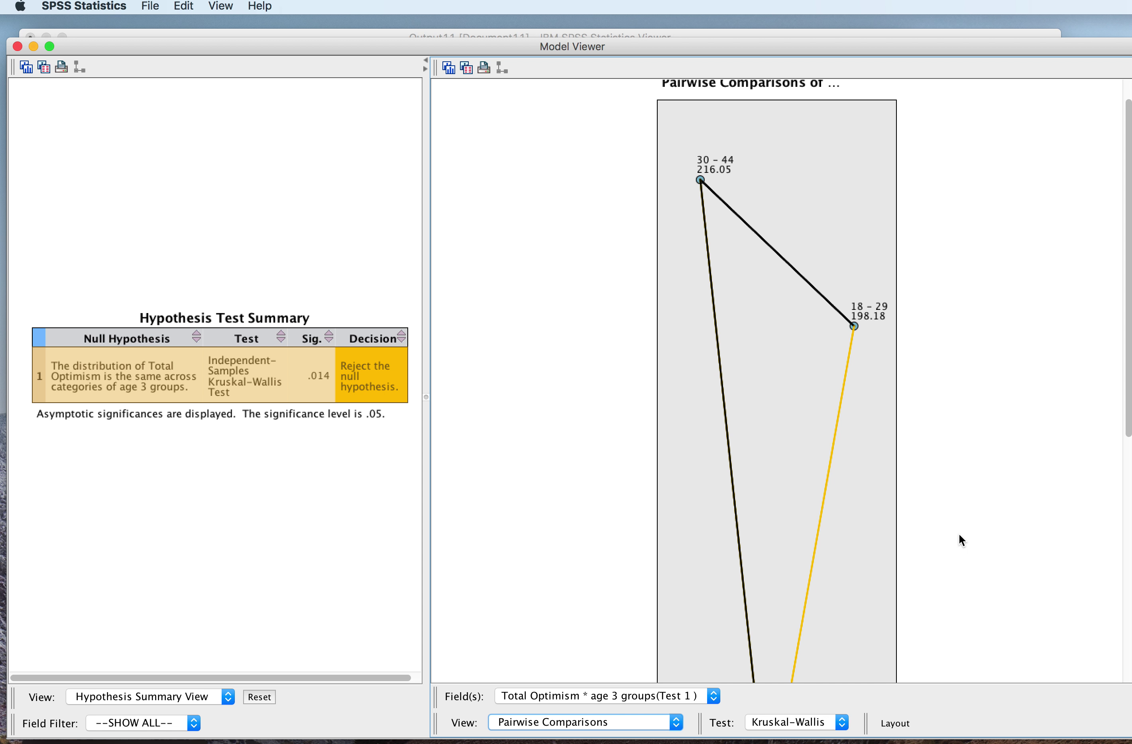
pyautogui.scroll(-15, 878, 511)
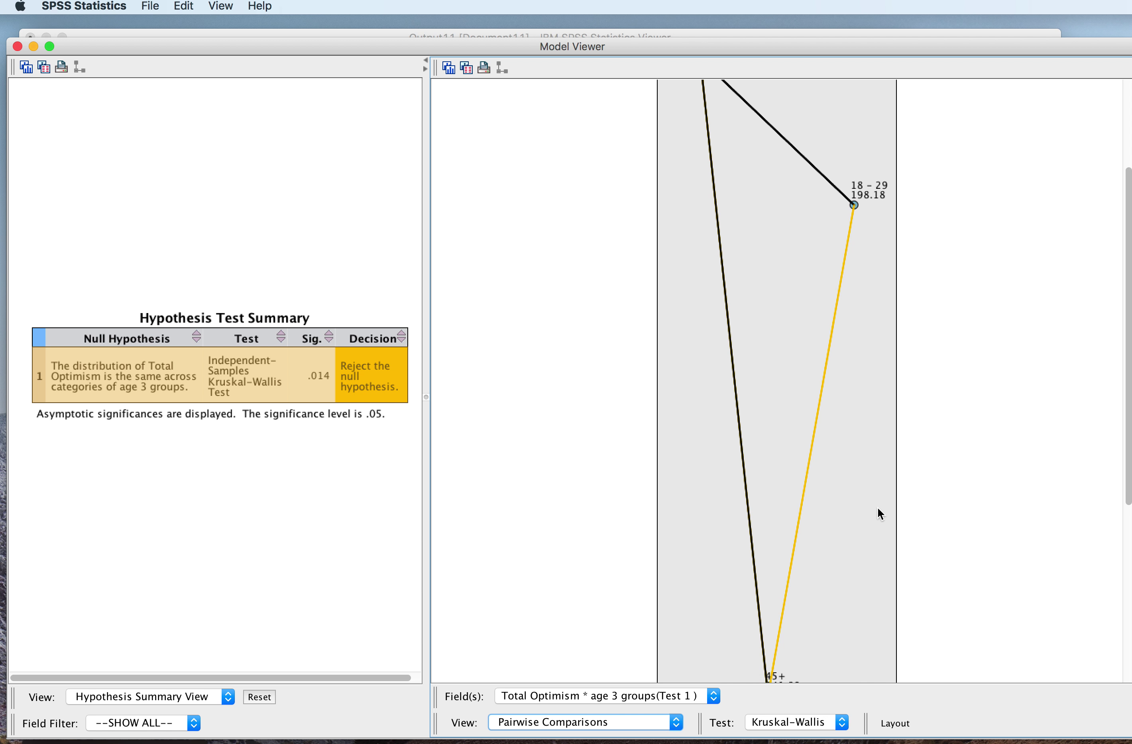
pyautogui.scroll(10, 878, 507)
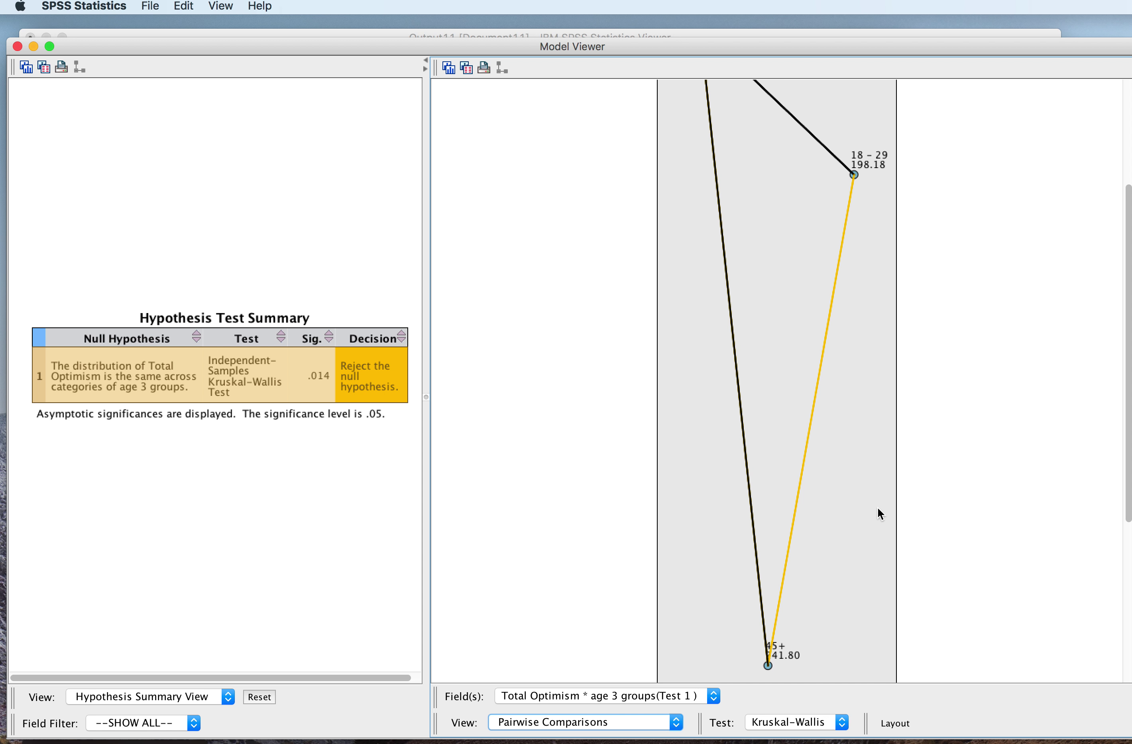
pyautogui.scroll(-11, 878, 508)
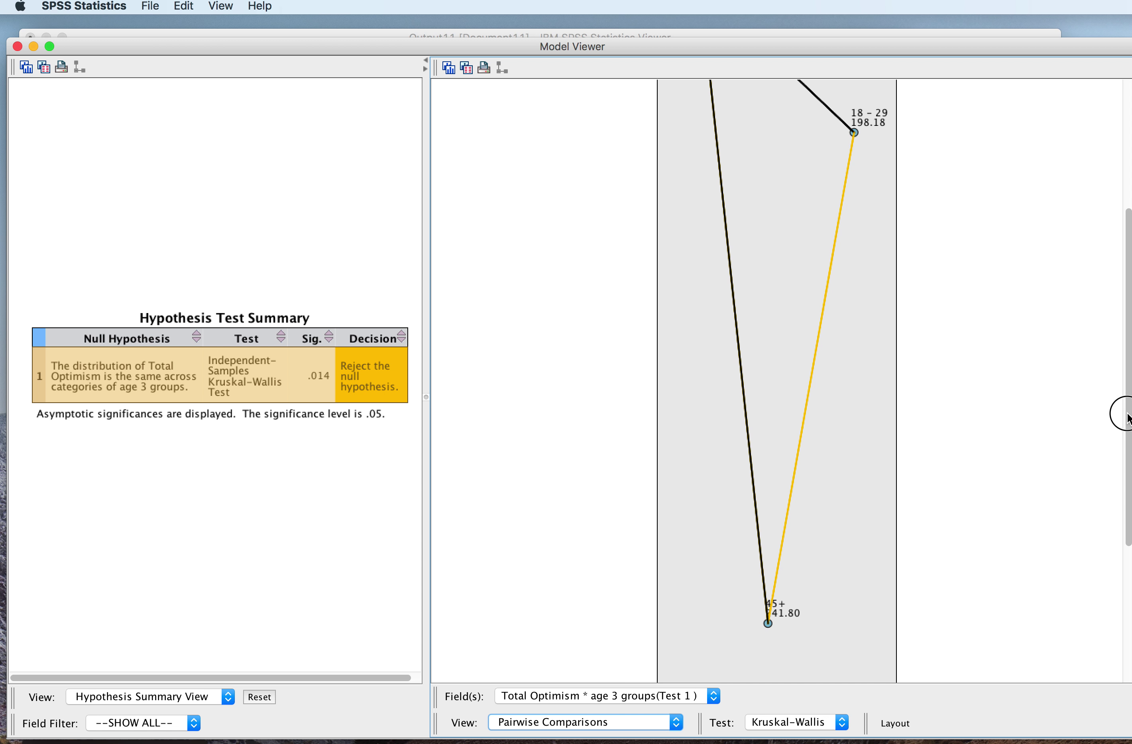
pyautogui.moveTo(1126, 417); pyautogui.dragTo(1110, 585)
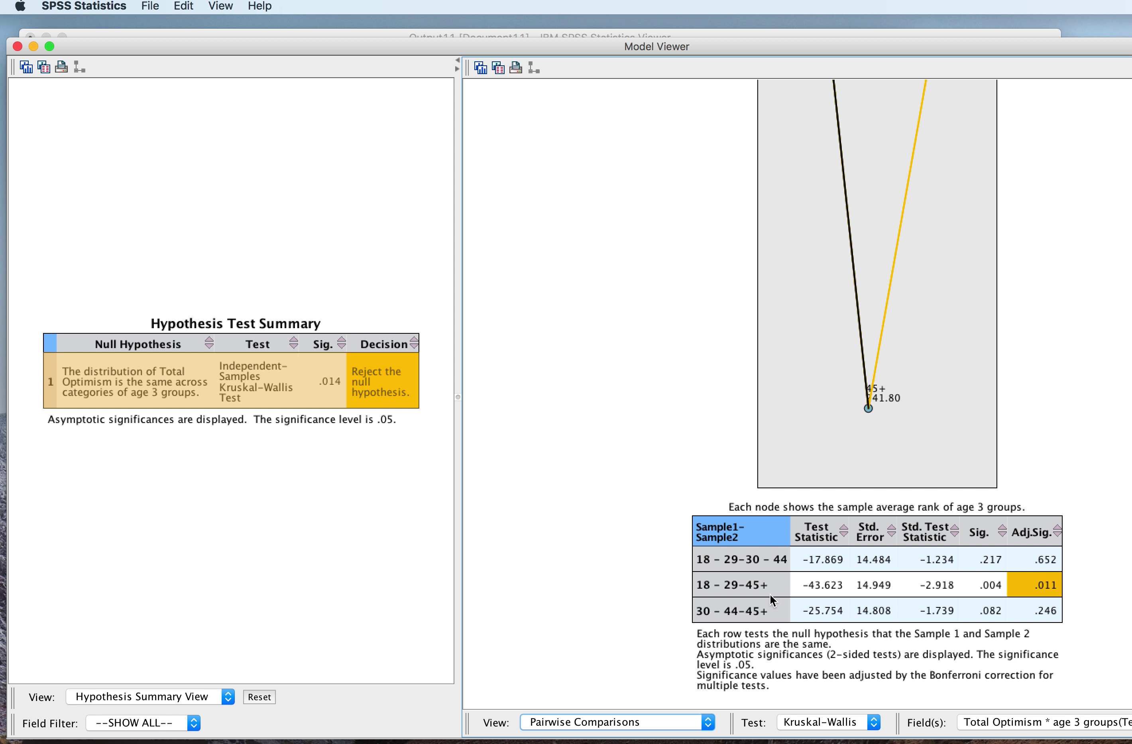
# Step: Review the comparisons table: only 18–29 vs 45+ is significant, adjusted Sig. .011
pyautogui.scroll(3, 926, 596)
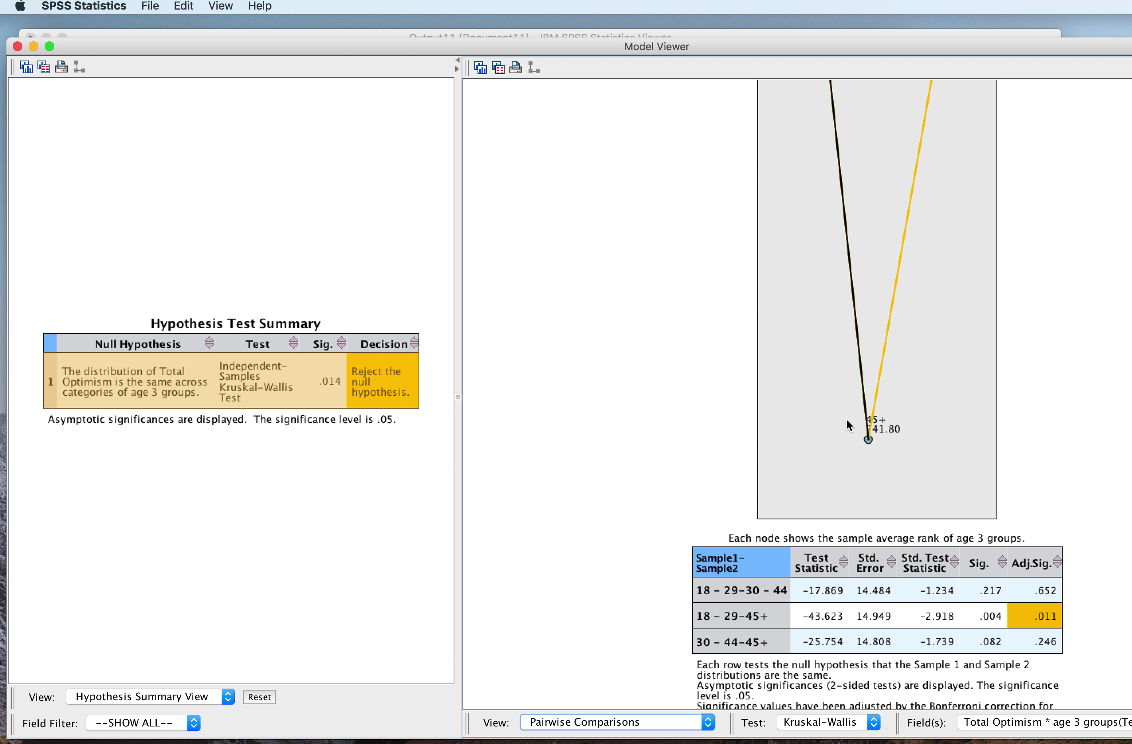
pyautogui.scroll(1, 938, 456)
pyautogui.scroll(8, 938, 457)
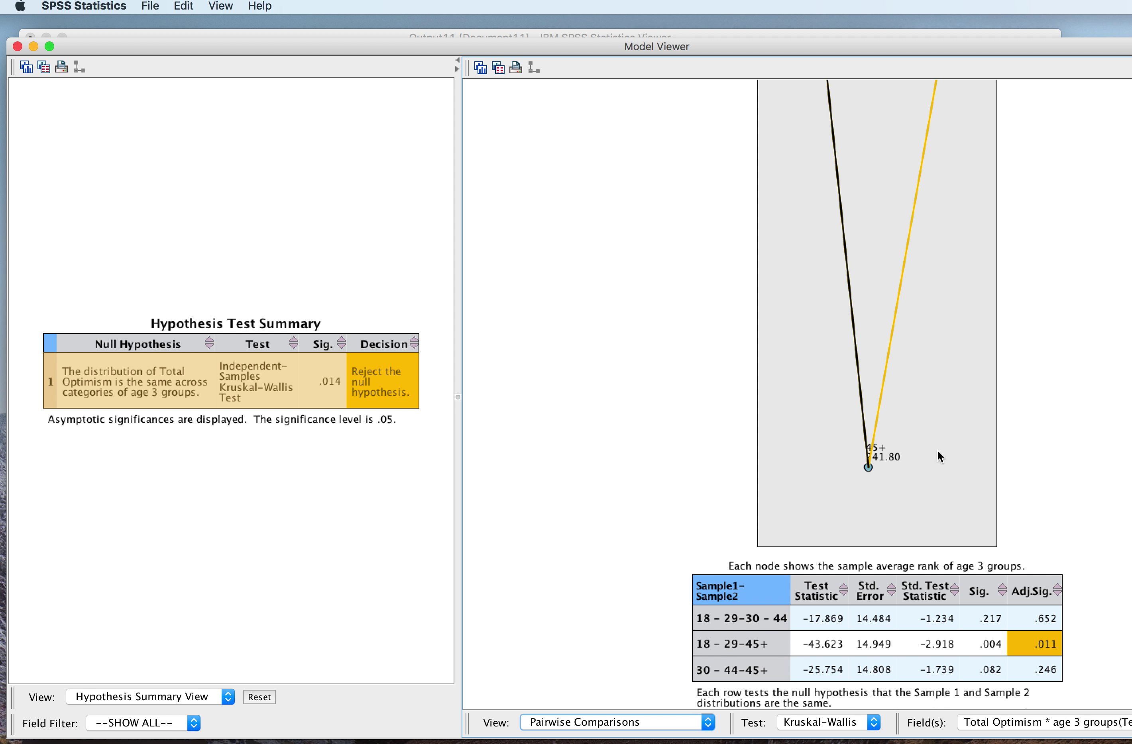
pyautogui.scroll(7, 937, 451)
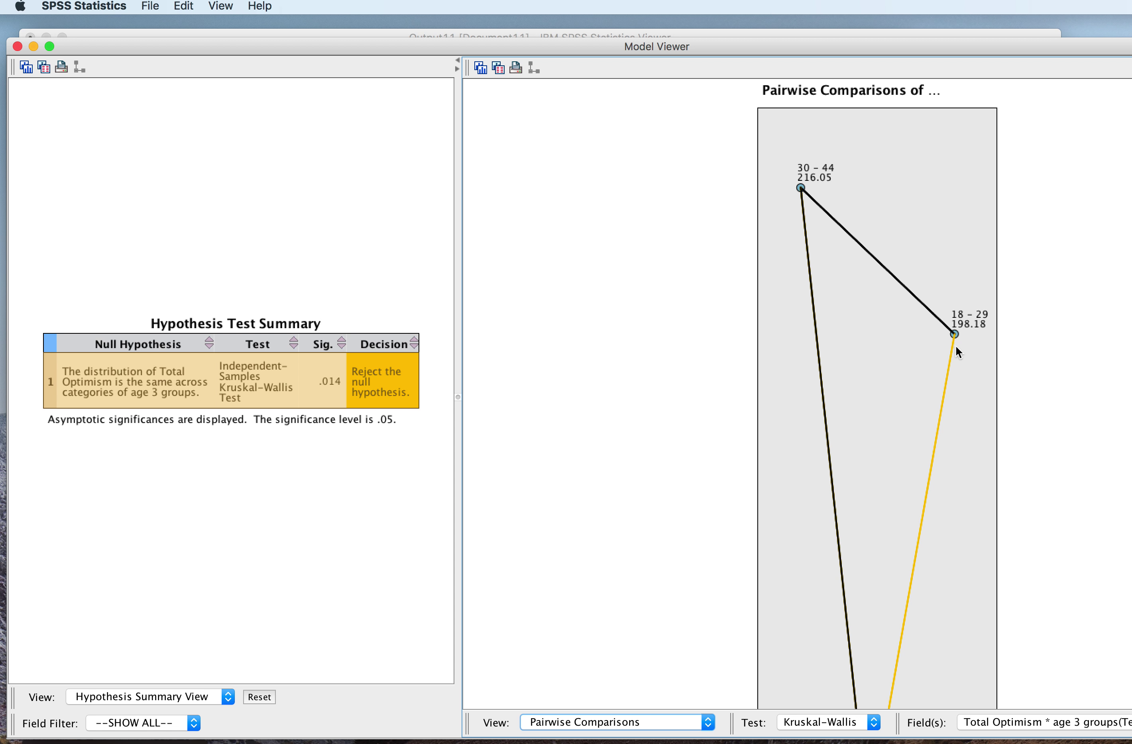
pyautogui.scroll(-8, 1030, 497)
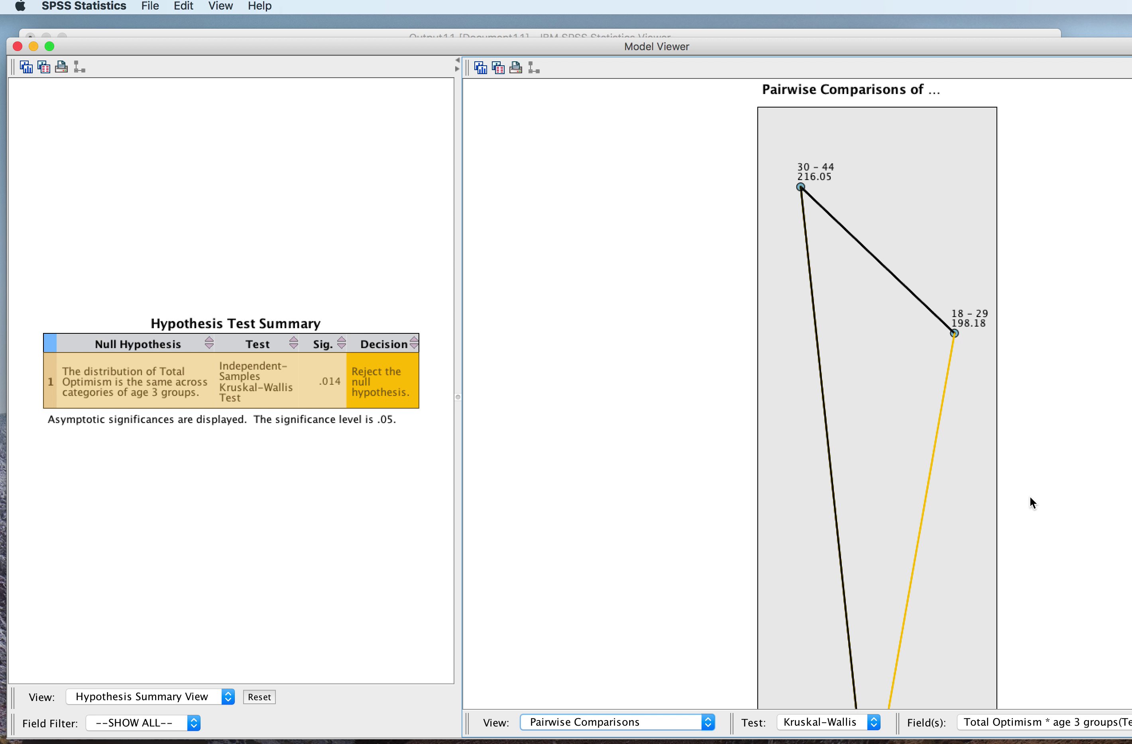
pyautogui.scroll(-10, 1030, 498)
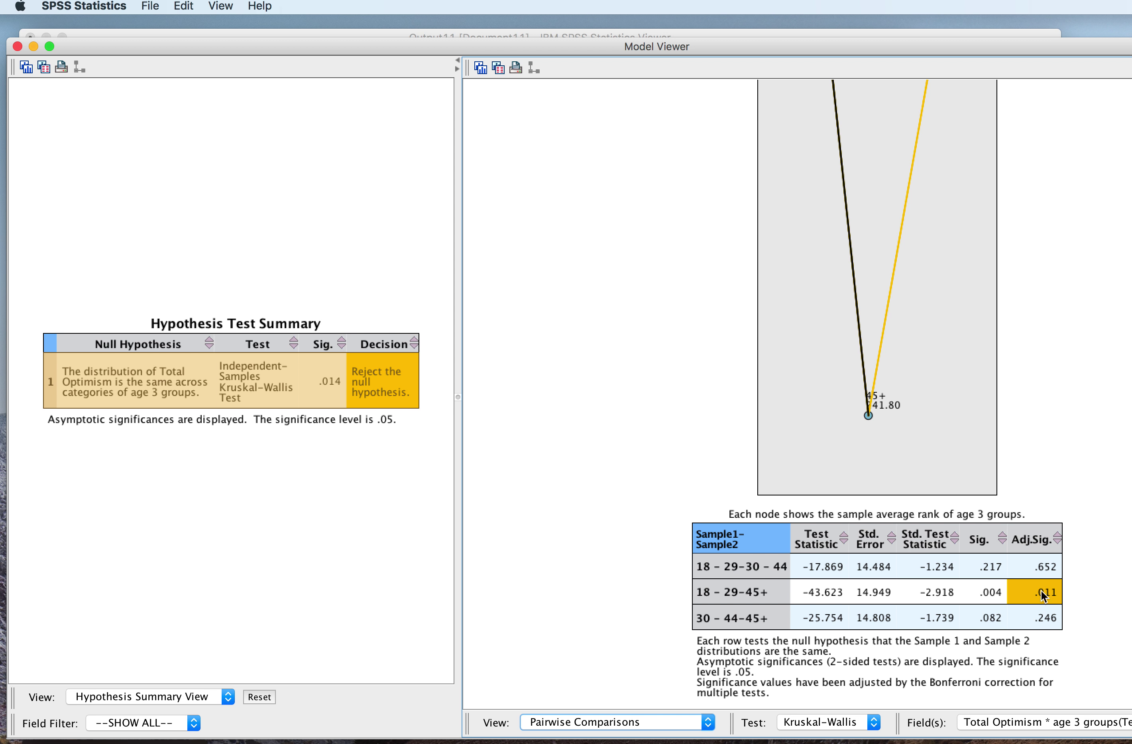
pyautogui.scroll(1, 1023, 566)
pyautogui.scroll(1, 1020, 560)
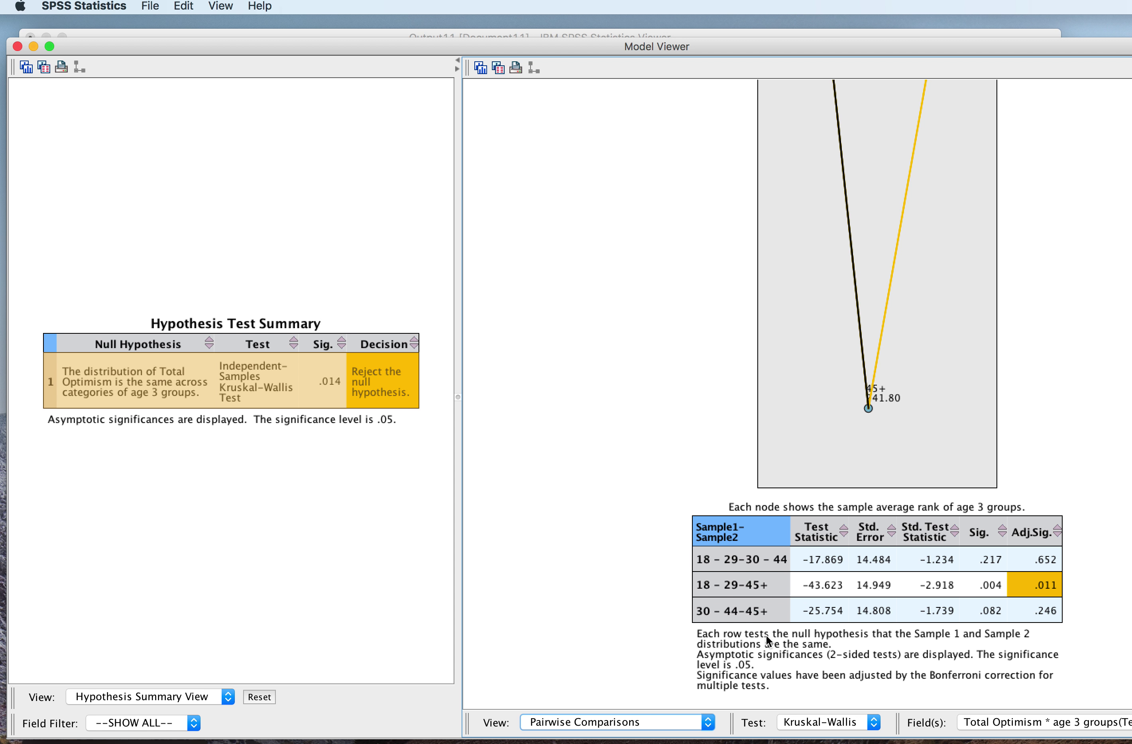
pyautogui.scroll(10, 766, 635)
pyautogui.scroll(8, 766, 636)
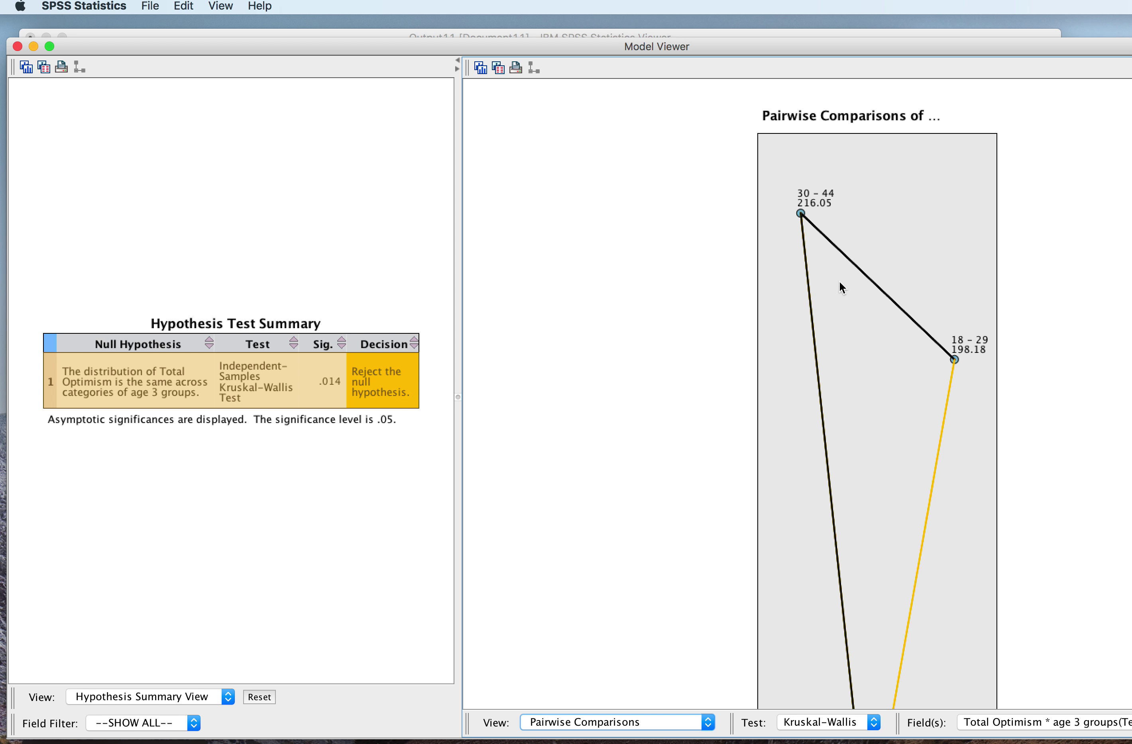
pyautogui.scroll(-5, 980, 535)
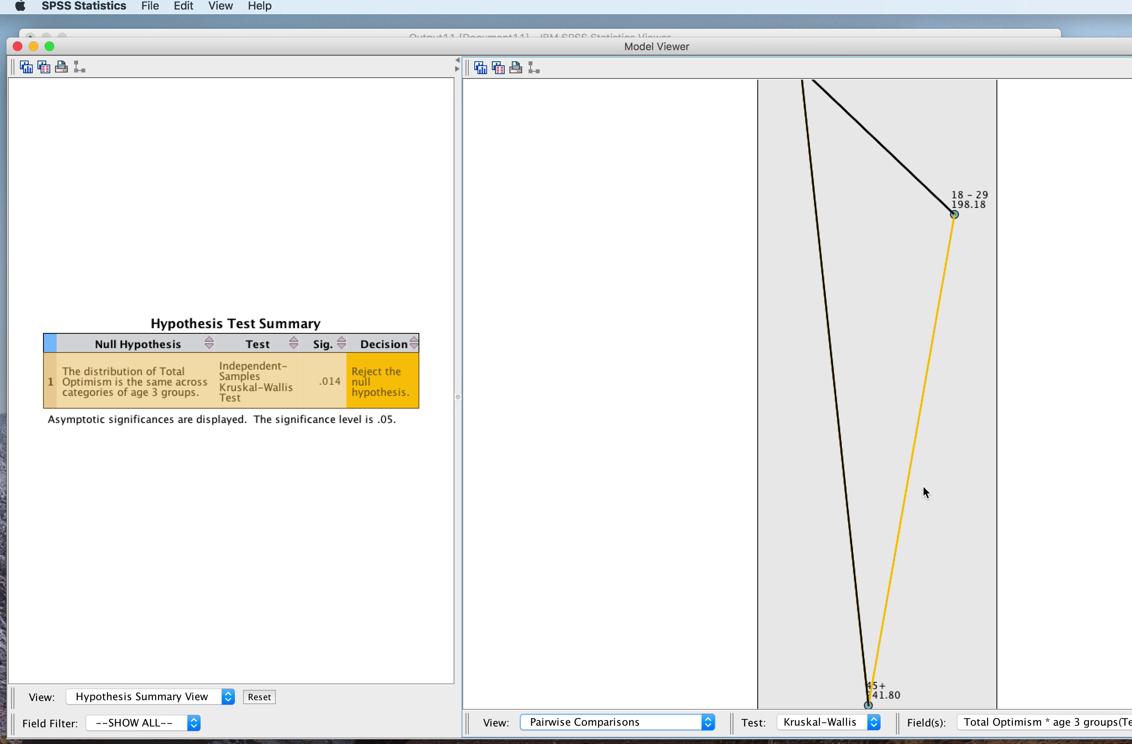
pyautogui.scroll(-1, 923, 485)
pyautogui.scroll(2, 911, 489)
pyautogui.scroll(1, 914, 491)
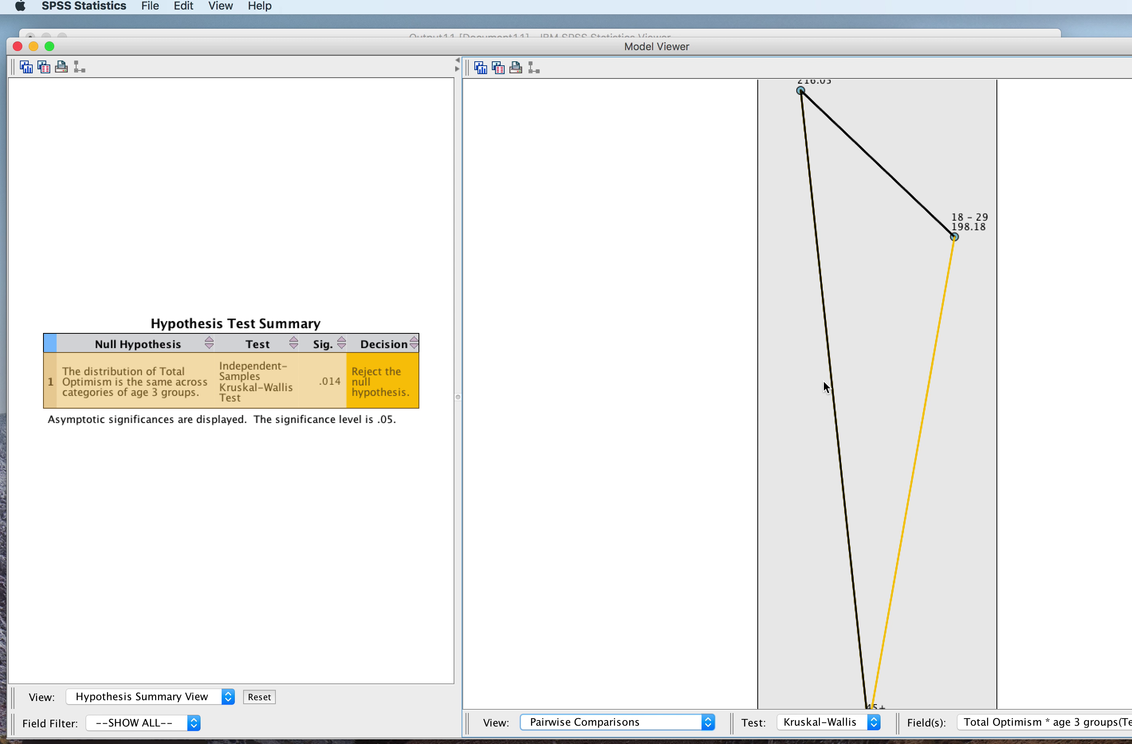
pyautogui.scroll(-10, 933, 436)
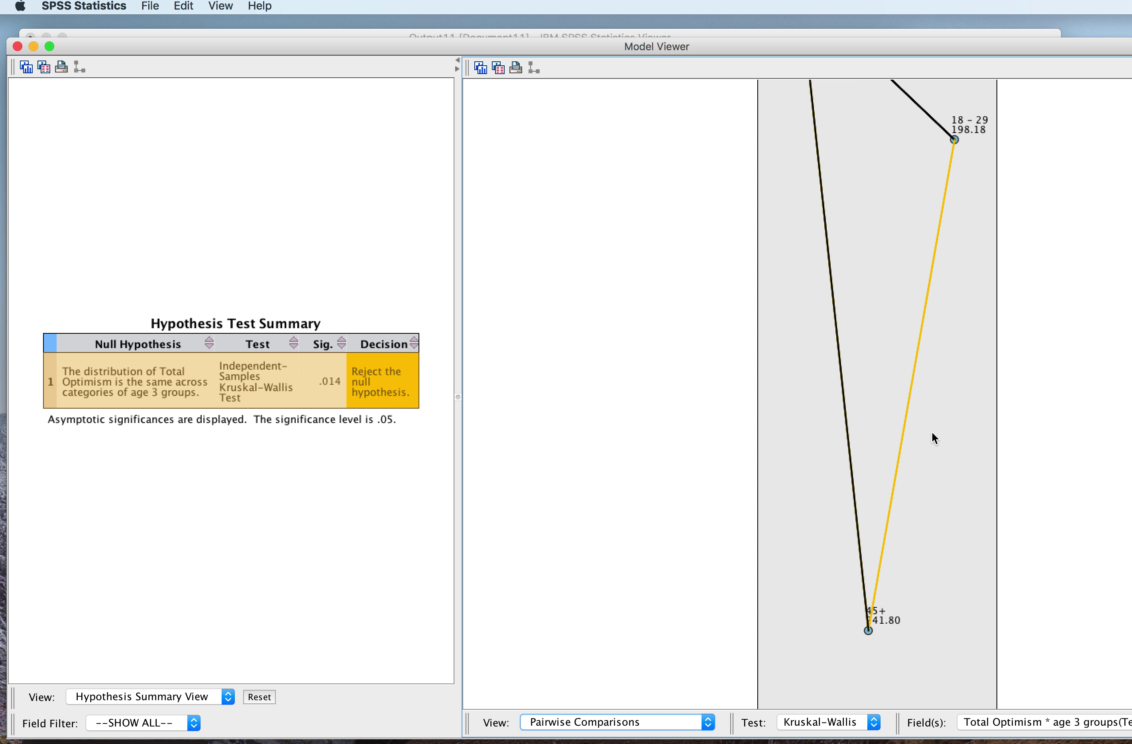
pyautogui.scroll(-2, 943, 436)
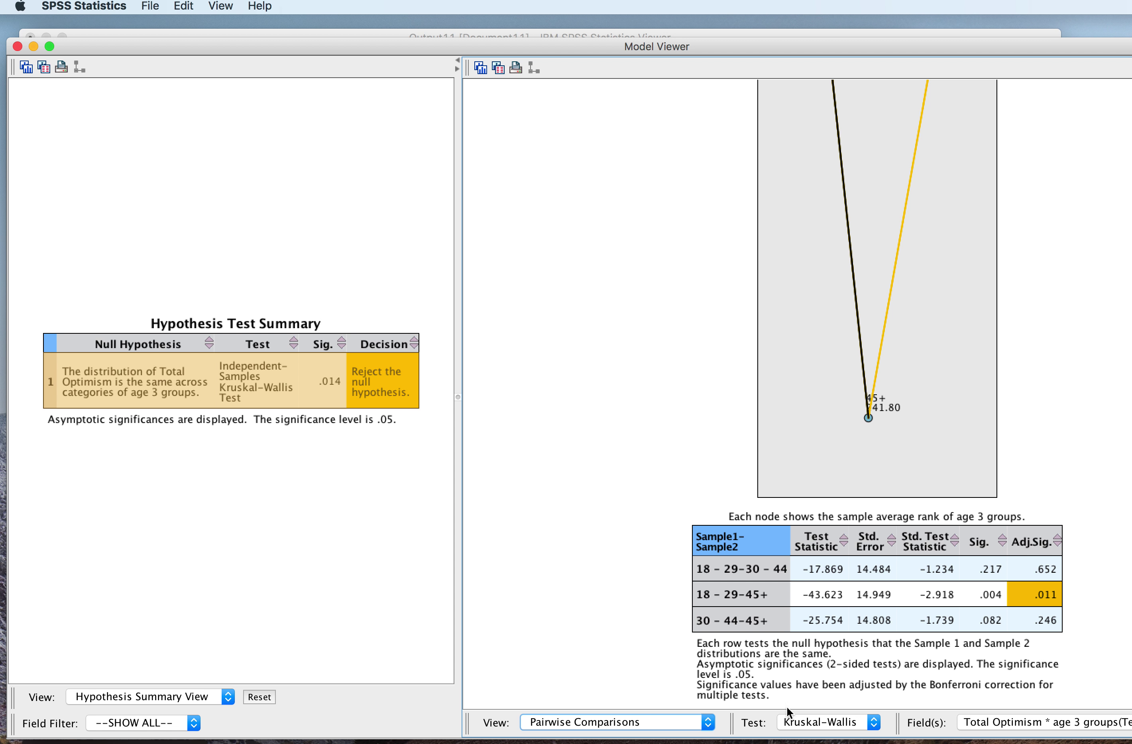
# Step: View the Total Optimism histogram and age-group bar chart, then return to the Independent Samples Test View
pyautogui.click(711, 724)
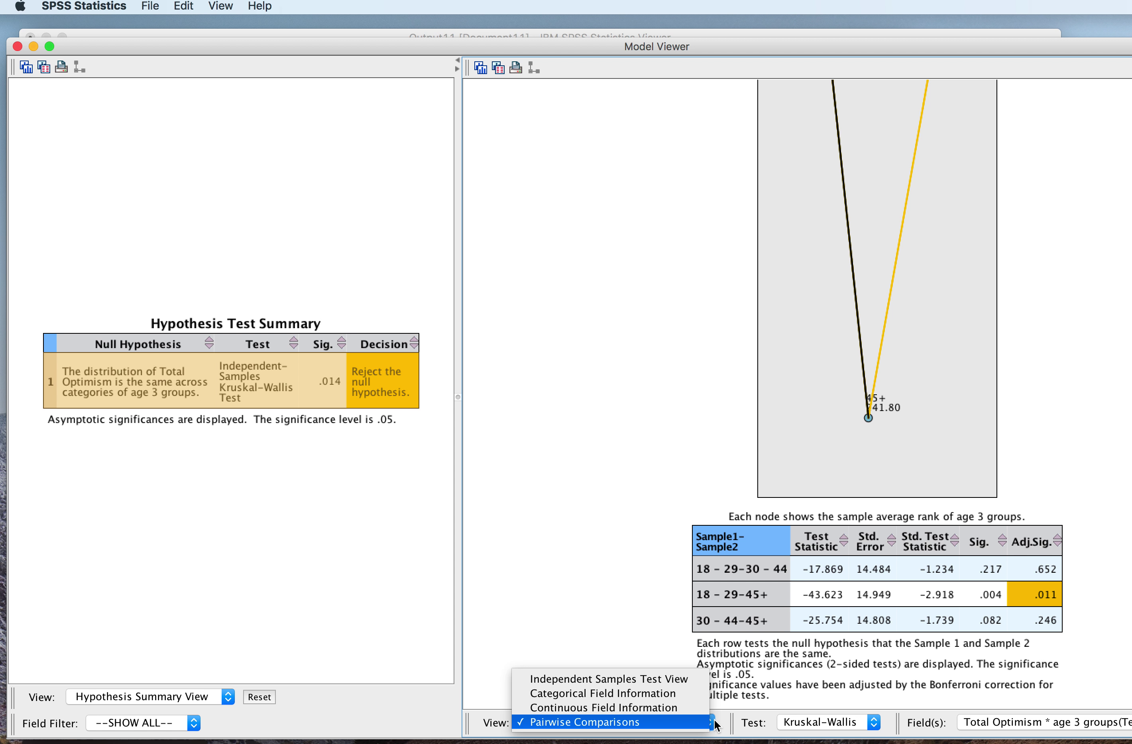
pyautogui.click(654, 708)
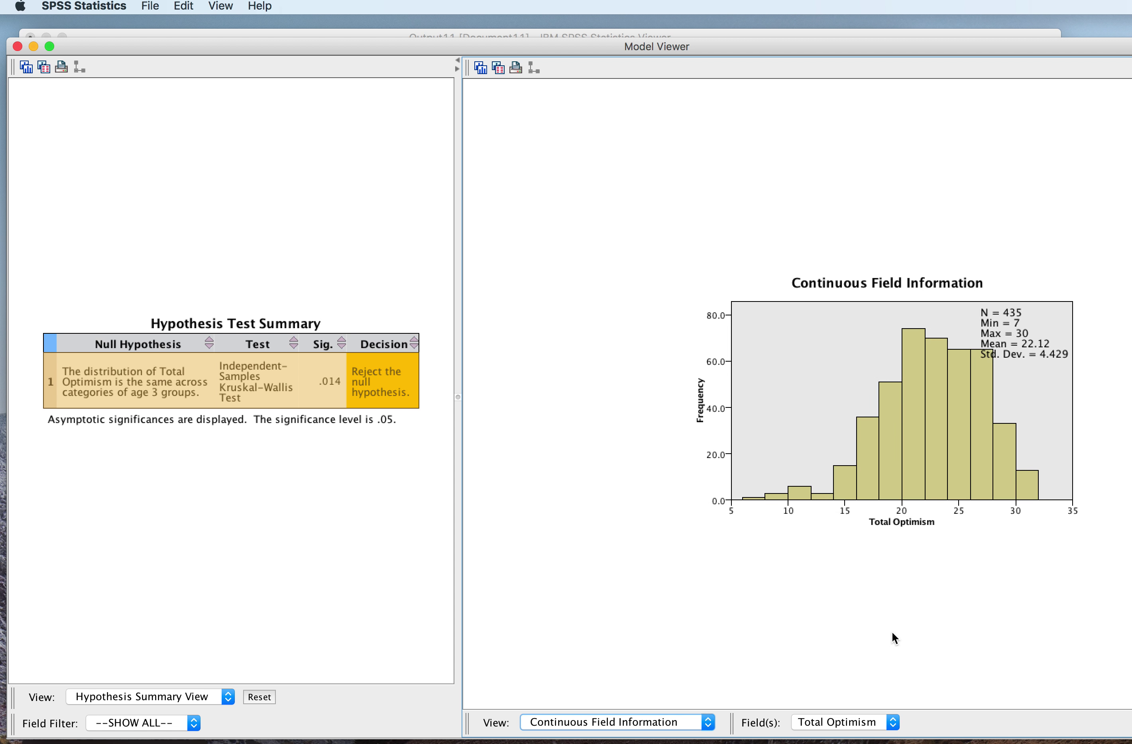
pyautogui.click(708, 723)
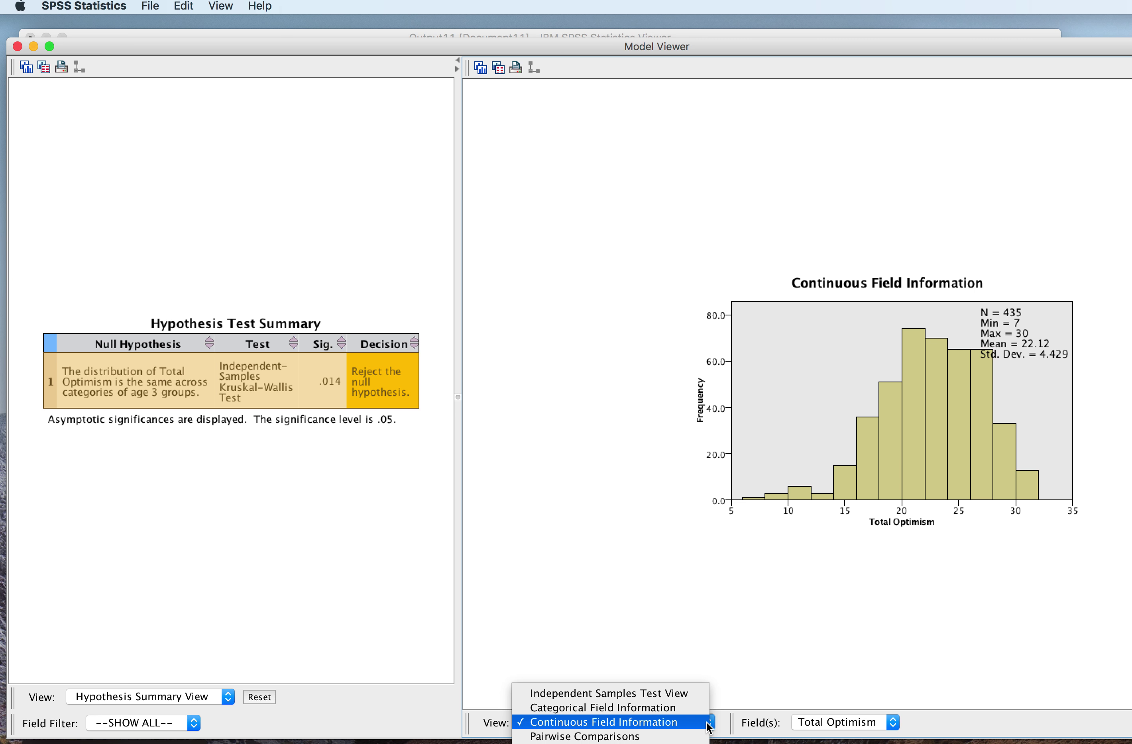
pyautogui.click(654, 709)
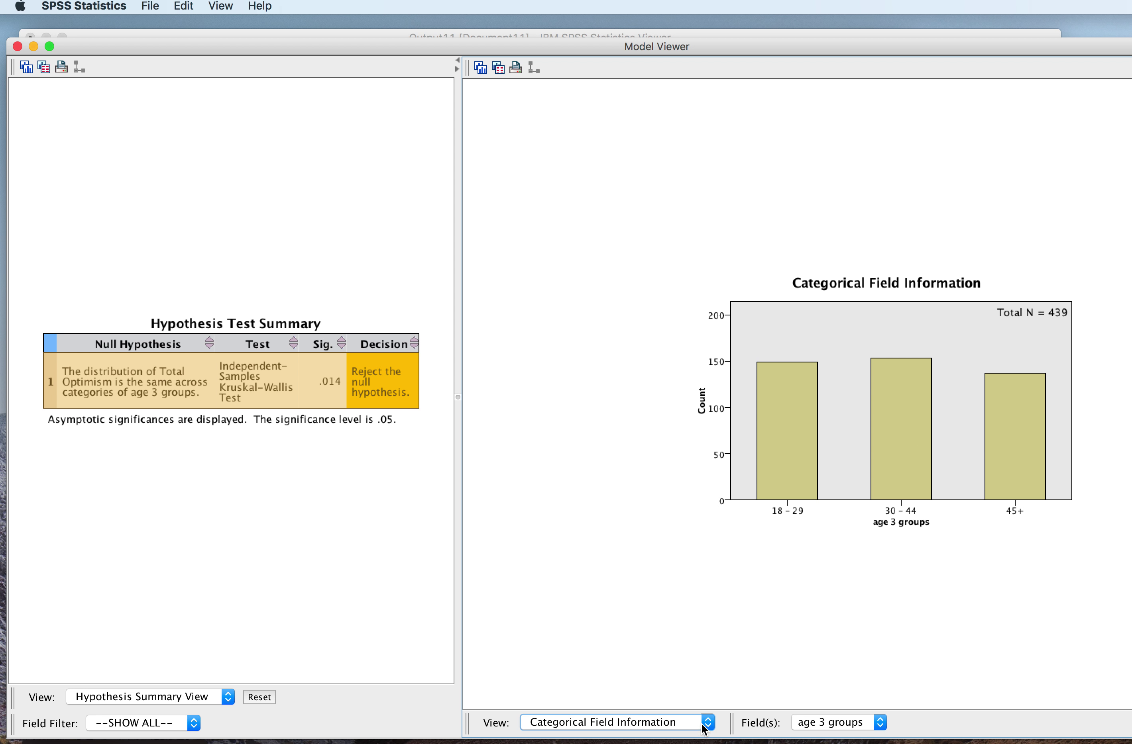
pyautogui.click(708, 724)
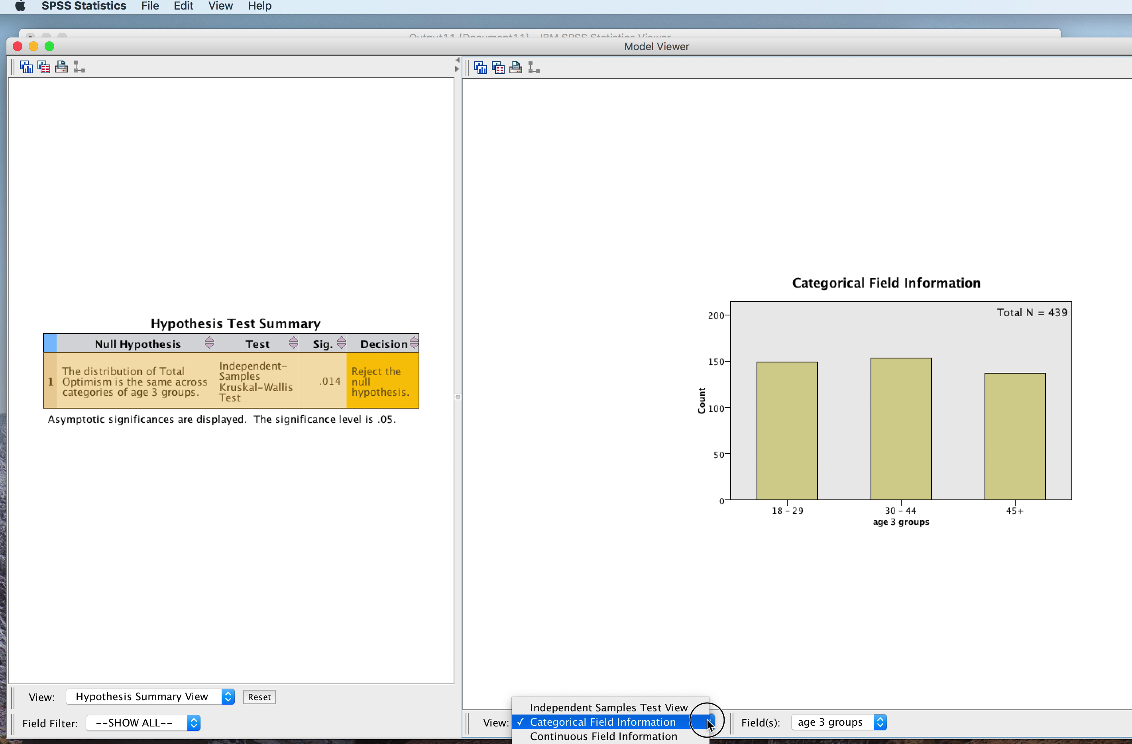
pyautogui.click(643, 708)
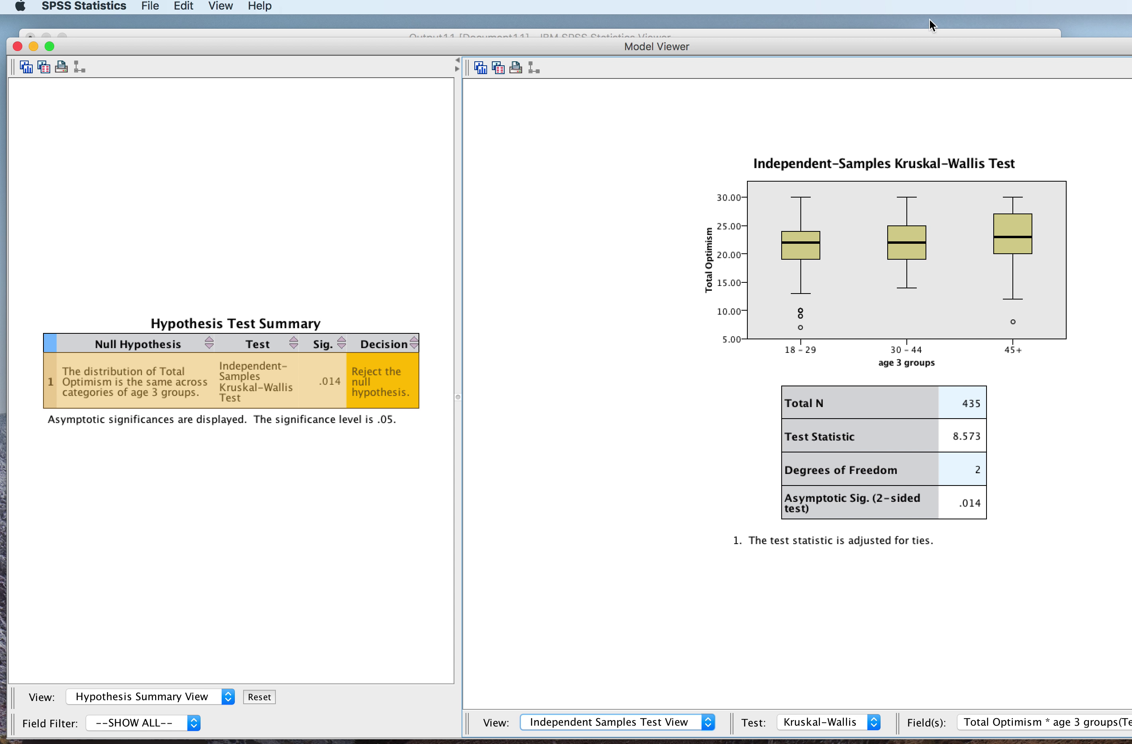
# Step: Move the Model Viewer window left and check the Field(s) and View dropdowns
pyautogui.moveTo(917, 47); pyautogui.dragTo(774, 10)
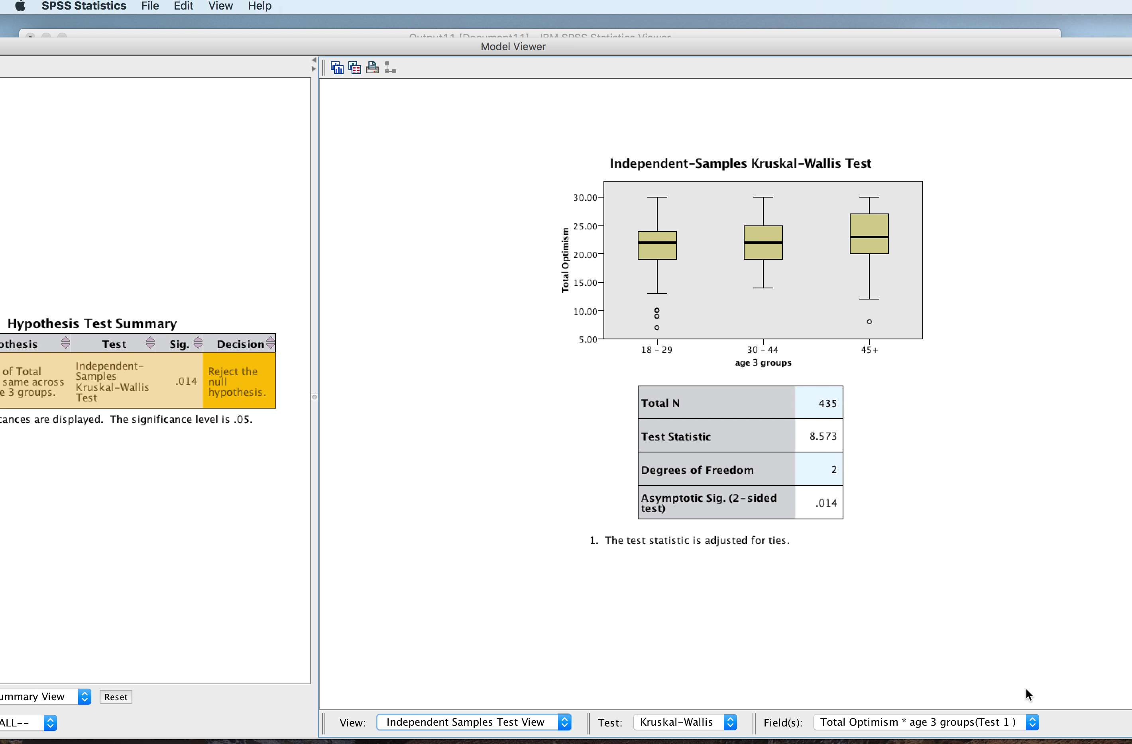
pyautogui.click(1033, 723)
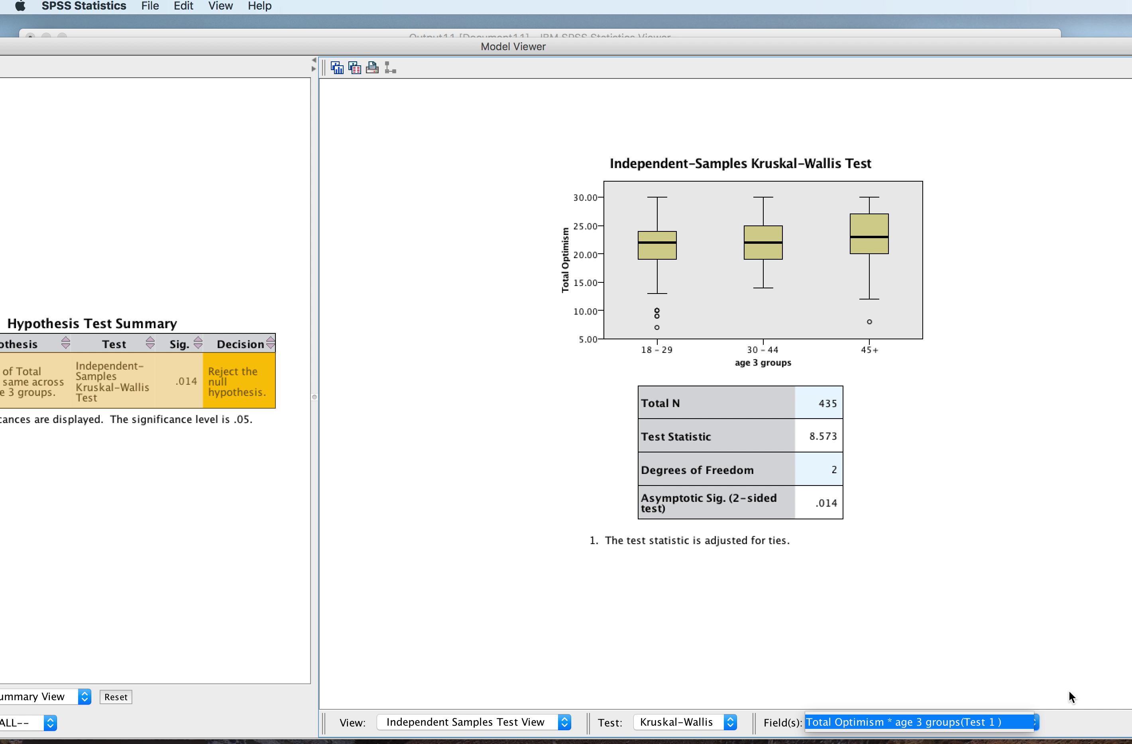
pyautogui.click(565, 722)
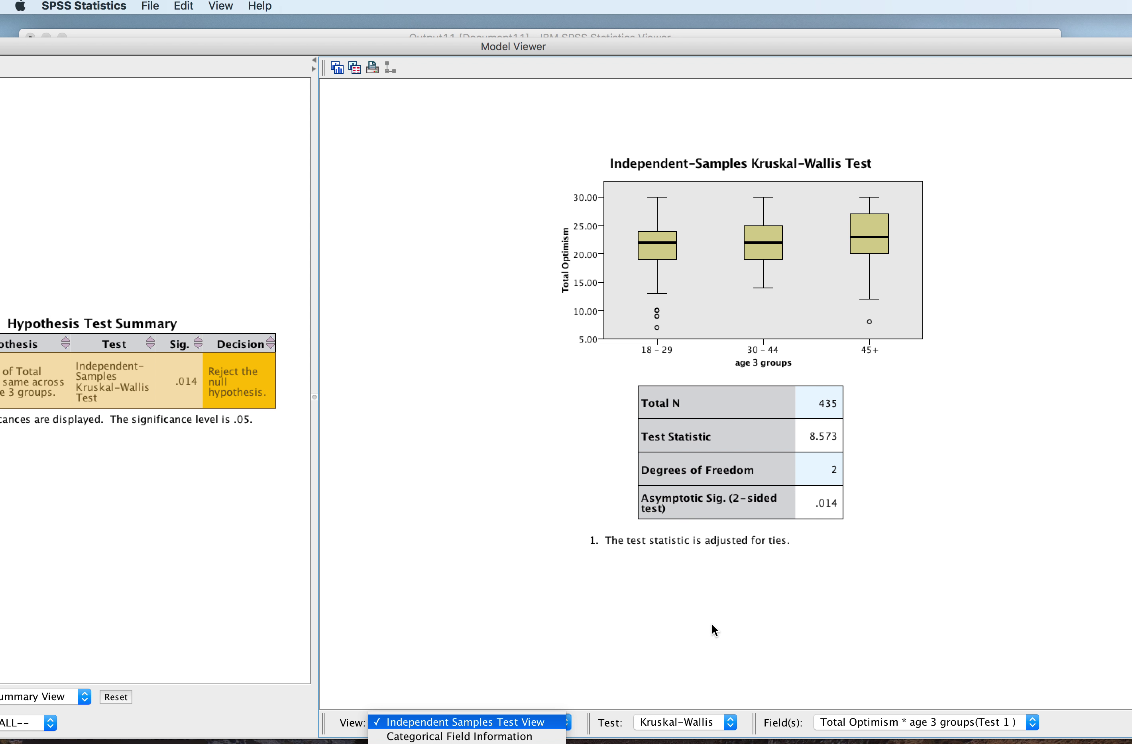
# Step: Reposition the Model Viewer window just under the menu bar, keeping the Kruskal-Wallis result visible
pyautogui.moveTo(750, 44); pyautogui.dragTo(755, 9)
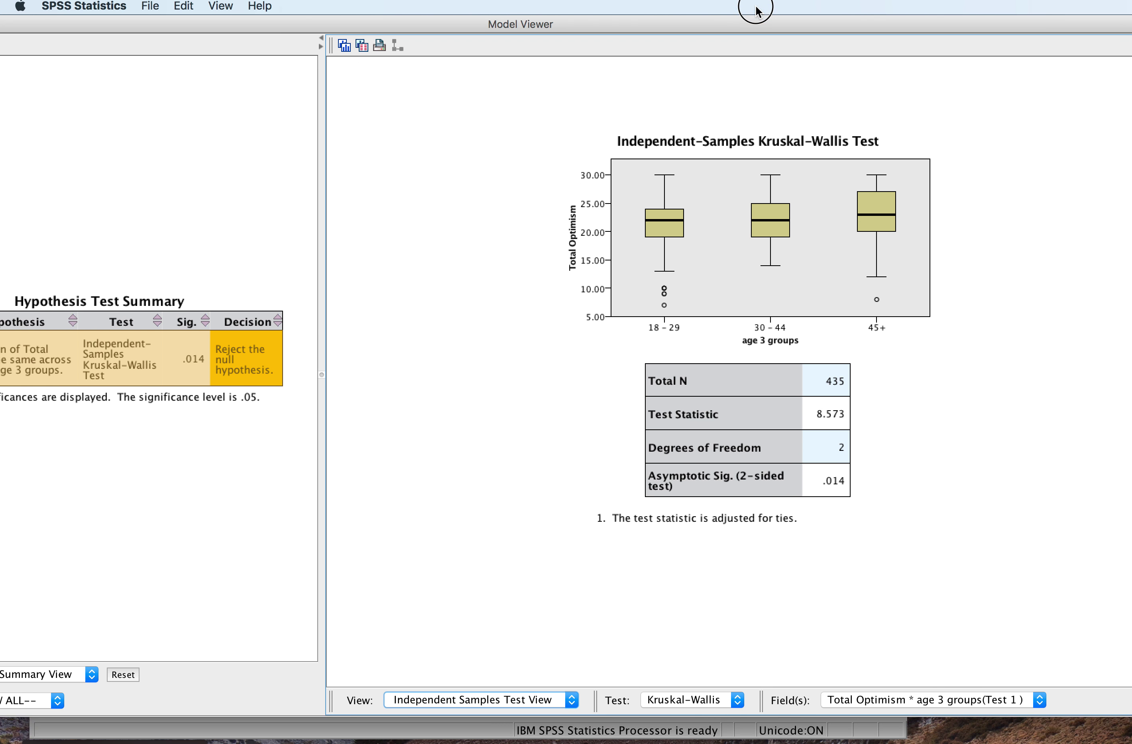
pyautogui.click(573, 700)
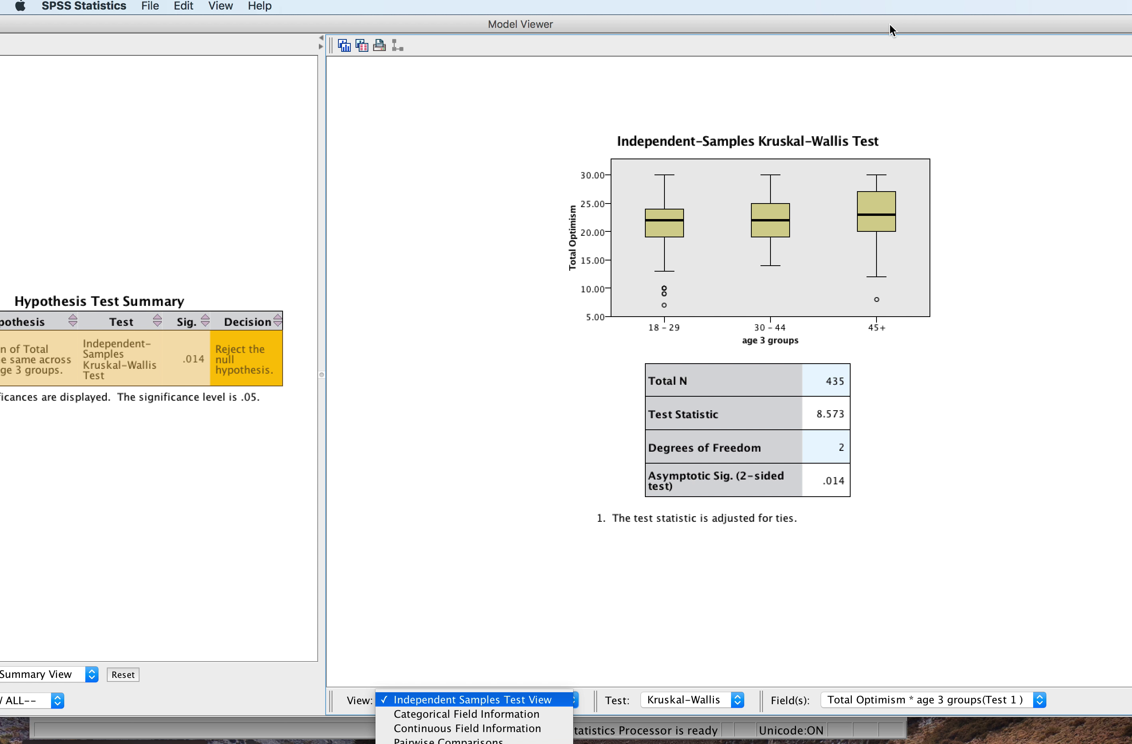
pyautogui.moveTo(873, 27); pyautogui.dragTo(868, 91)
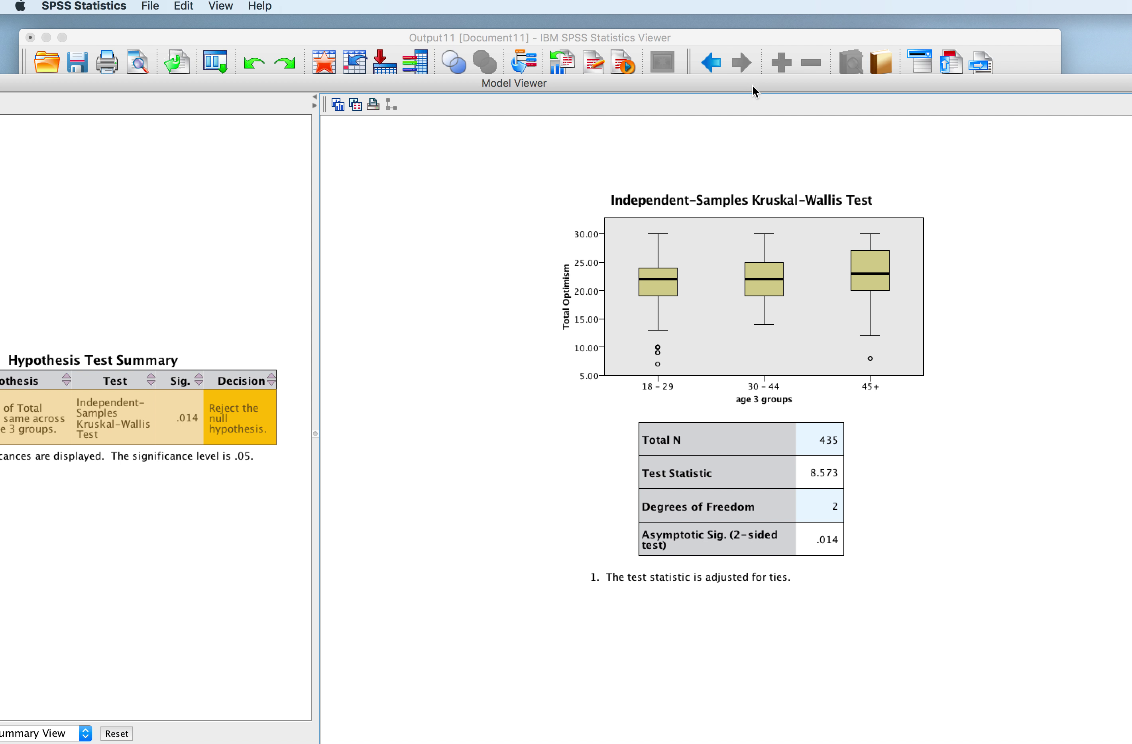
pyautogui.moveTo(766, 84); pyautogui.dragTo(923, 24)
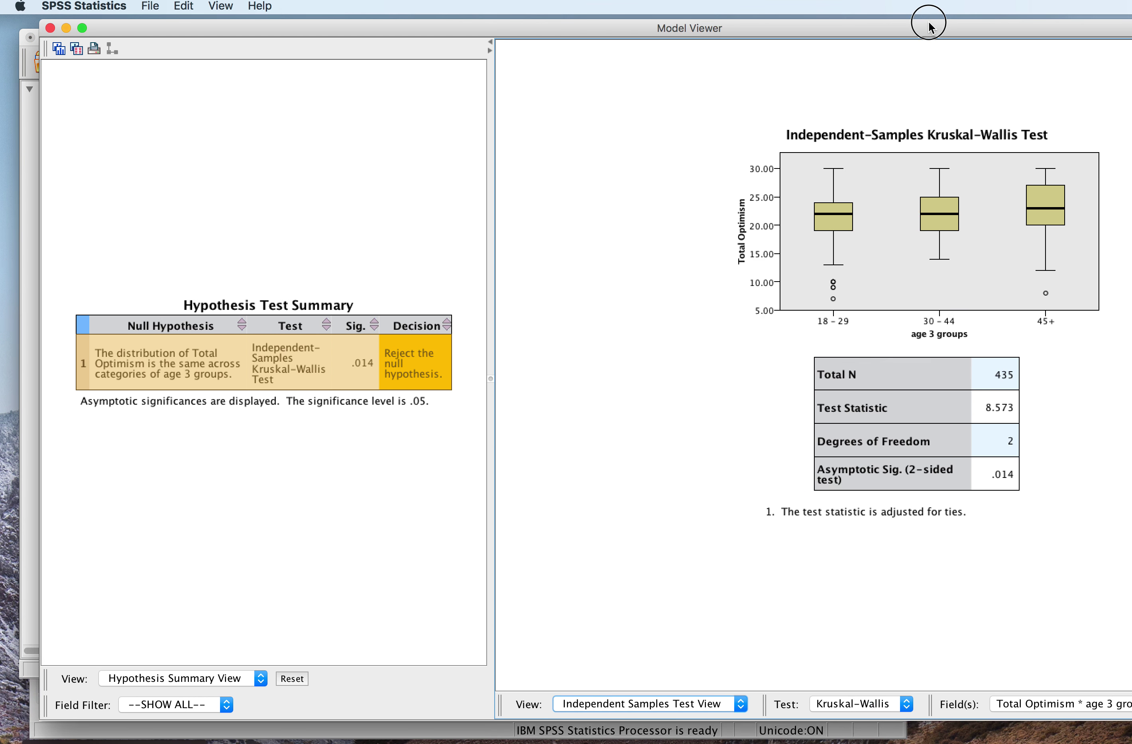
pyautogui.moveTo(831, 33); pyautogui.dragTo(725, 31)
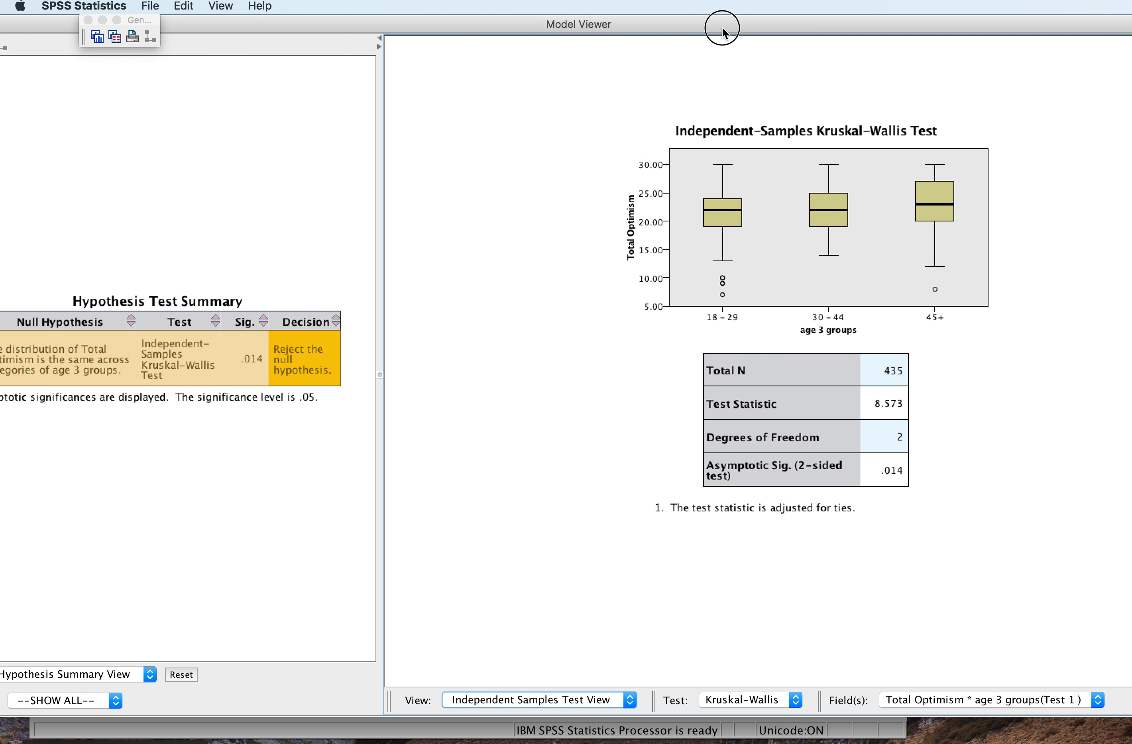